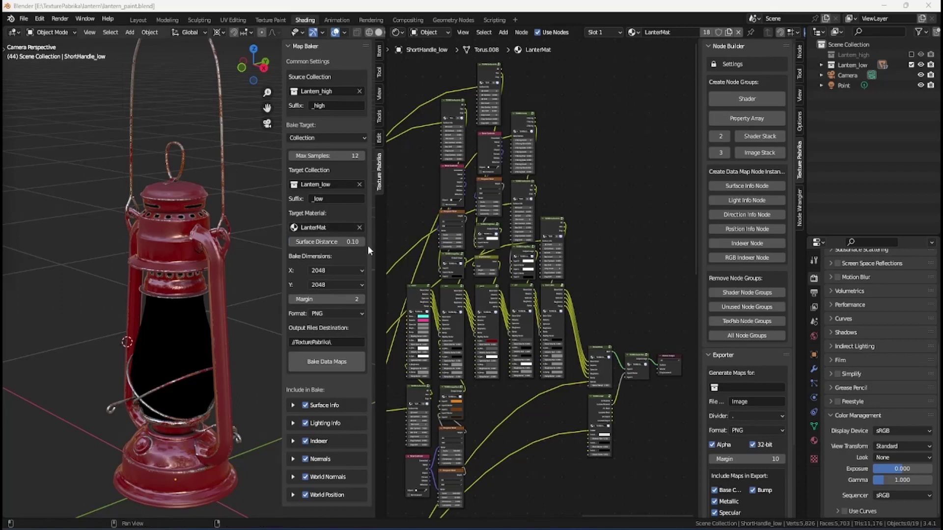
Examine the TEXPAB SurfaceInfo, Texture Coordinate and Musgrave Texture nodes that feed the paint layer's mask
{"action": "scroll", "coordinate": [482, 396], "scroll_direction": "up", "scroll_amount": 5}
{"action": "scroll", "coordinate": [571, 313], "scroll_direction": "up", "scroll_amount": 1}
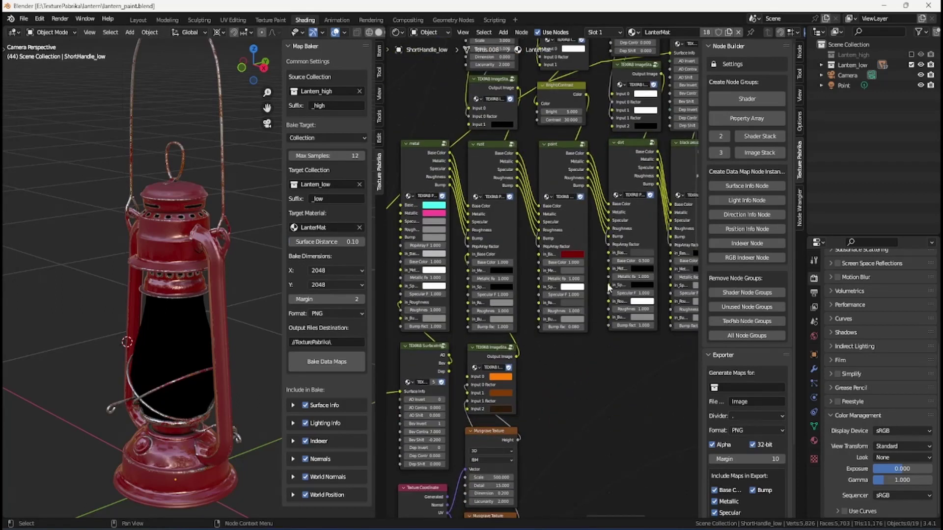
{"action": "scroll", "coordinate": [543, 240], "scroll_direction": "down", "scroll_amount": 4}
{"action": "mouse_move", "coordinate": [558, 165]}
{"action": "middle_mouse_down"}
{"action": "mouse_move", "coordinate": [547, 374]}
{"action": "mouse_move", "coordinate": [547, 276]}
{"action": "middle_mouse_up"}
{"action": "scroll", "coordinate": [547, 275], "scroll_direction": "up", "scroll_amount": 2}
{"action": "scroll", "coordinate": [549, 280], "scroll_direction": "up", "scroll_amount": 4}
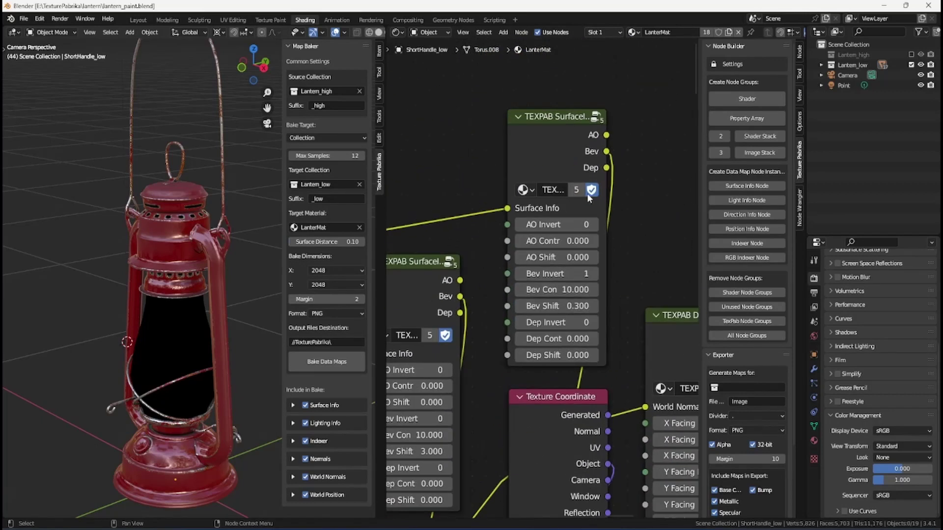
{"action": "middle_click_drag", "start_coordinate": [595, 465], "coordinate": [593, 231]}
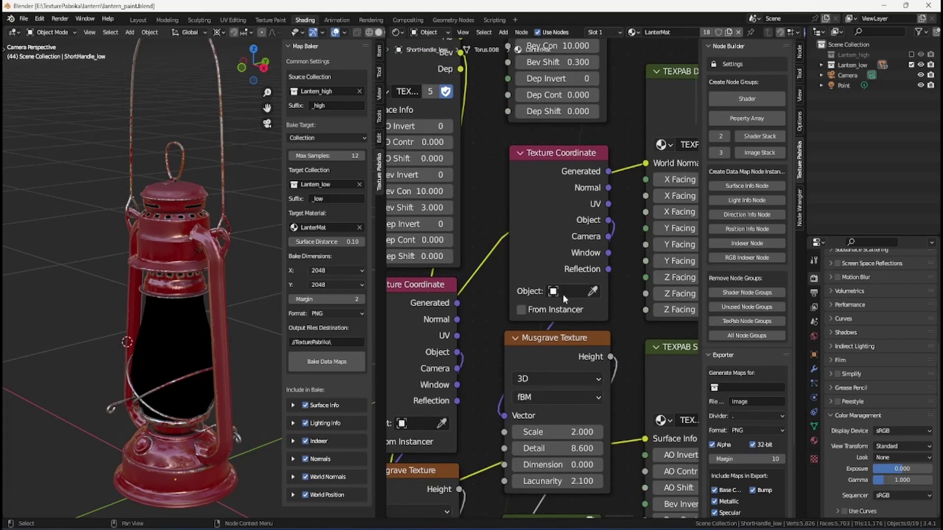
{"action": "middle_click_drag", "start_coordinate": [576, 436], "coordinate": [584, 123]}
{"action": "scroll", "coordinate": [595, 320], "scroll_direction": "up", "scroll_amount": 3}
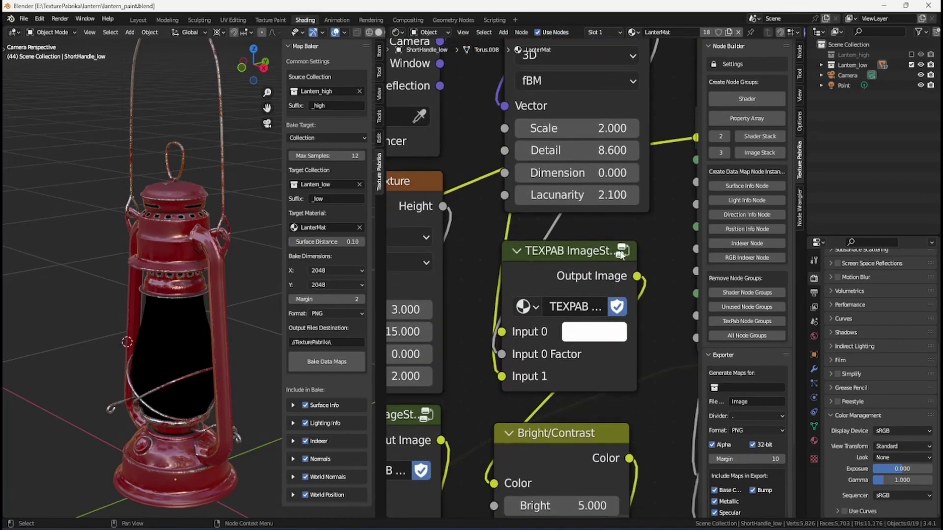
Examine the image stack and Bright/Contrast nodes and their connection to the paint node's PropArray Factor
{"action": "scroll", "coordinate": [592, 403], "scroll_direction": "down", "scroll_amount": 2}
{"action": "mouse_move", "coordinate": [593, 435]}
{"action": "middle_mouse_down"}
{"action": "mouse_move", "coordinate": [610, 337]}
{"action": "mouse_move", "coordinate": [611, 292]}
{"action": "mouse_move", "coordinate": [602, 293]}
{"action": "middle_mouse_up"}
{"action": "scroll", "coordinate": [608, 334], "scroll_direction": "up", "scroll_amount": 2}
{"action": "scroll", "coordinate": [611, 292], "scroll_direction": "up", "scroll_amount": 1}
{"action": "scroll", "coordinate": [614, 300], "scroll_direction": "up", "scroll_amount": 1}
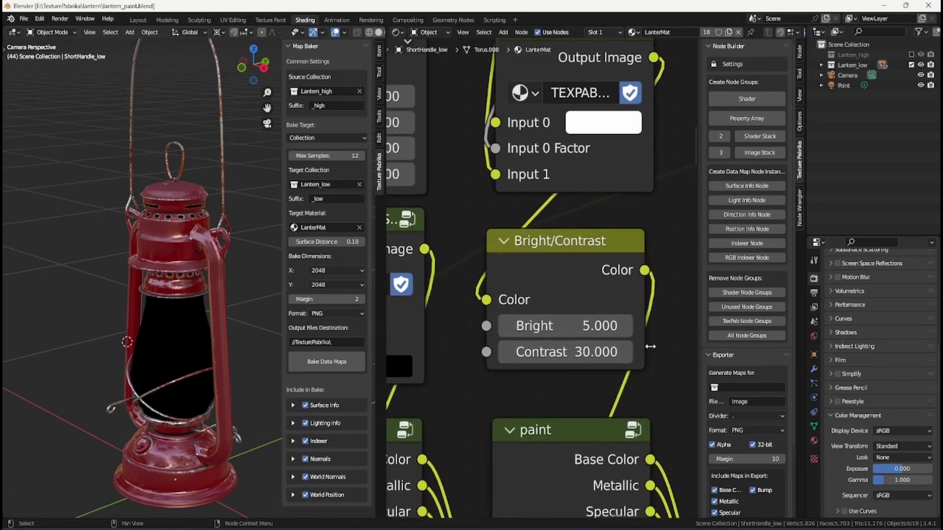
{"action": "scroll", "coordinate": [593, 266], "scroll_direction": "down", "scroll_amount": 1}
{"action": "middle_click_drag", "start_coordinate": [594, 360], "coordinate": [609, 228]}
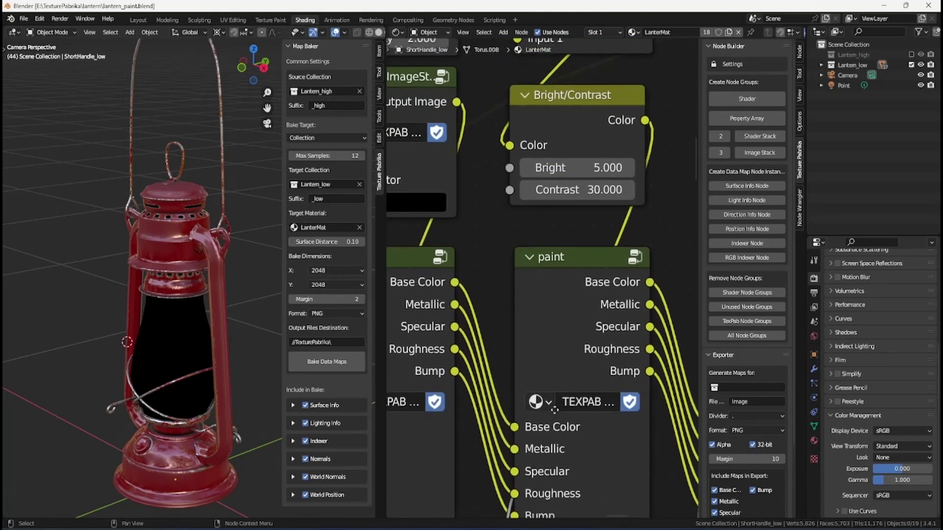
{"action": "middle_click_drag", "start_coordinate": [559, 423], "coordinate": [571, 269]}
{"action": "middle_click_drag", "start_coordinate": [582, 373], "coordinate": [567, 346]}
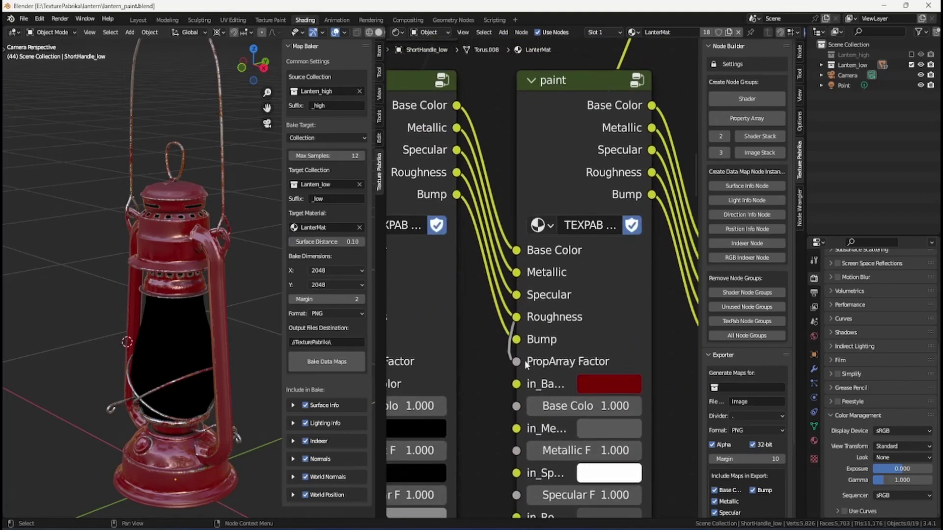
Inspect the worn paint edges on the lantern's upper body and around its glass opening
{"action": "scroll", "coordinate": [153, 255], "scroll_direction": "up", "scroll_amount": 3}
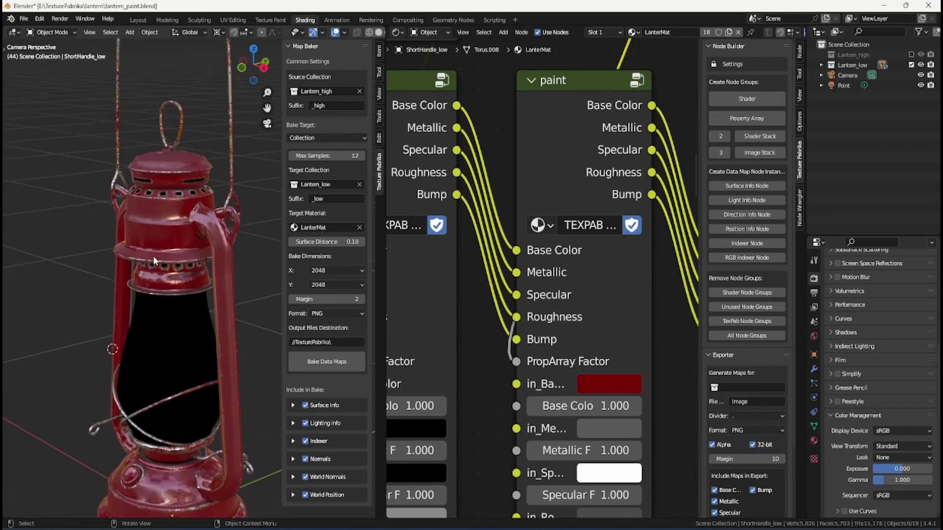
{"action": "scroll", "coordinate": [214, 311], "scroll_direction": "up", "scroll_amount": 5}
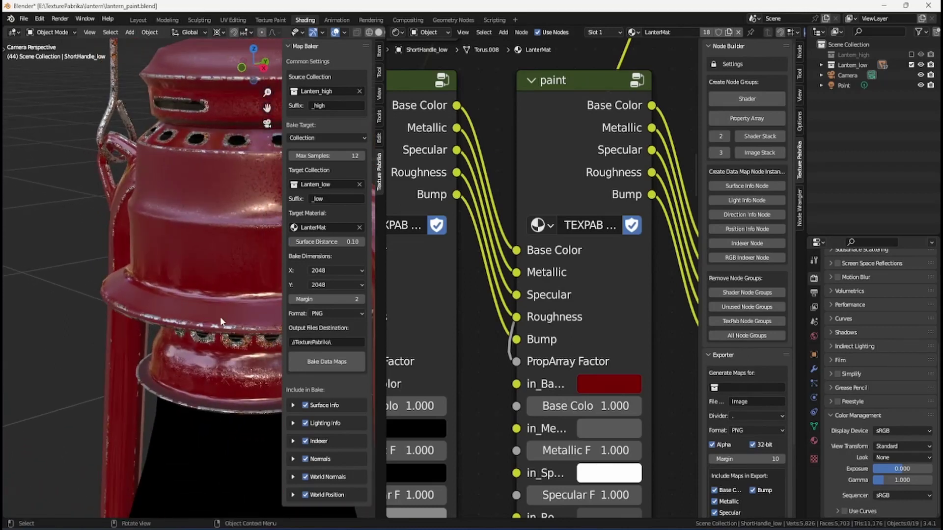
{"action": "middle_click_drag", "start_coordinate": [234, 329], "coordinate": [236, 142], "text": "shift"}
{"action": "scroll", "coordinate": [204, 380], "scroll_direction": "down", "scroll_amount": 6}
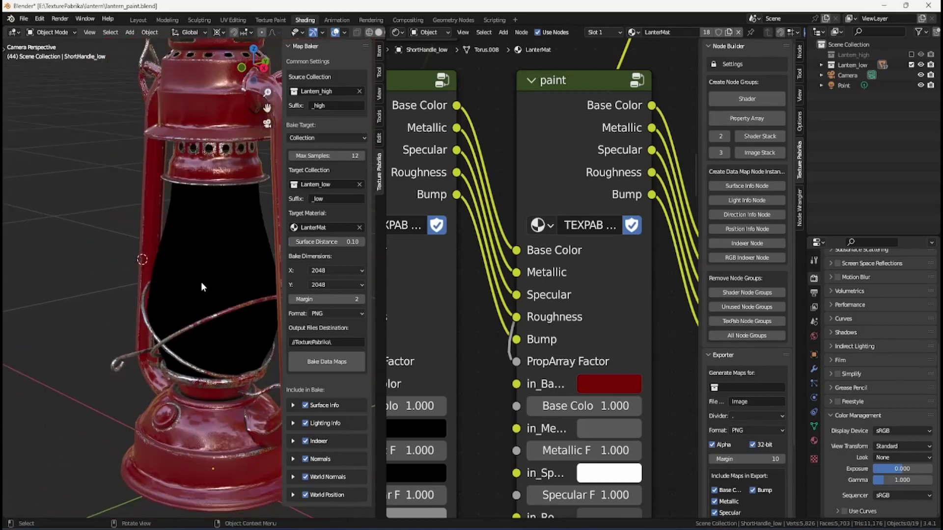
{"action": "middle_click_drag", "start_coordinate": [232, 273], "coordinate": [220, 335], "text": "shift"}
{"action": "scroll", "coordinate": [578, 398], "scroll_direction": "down", "scroll_amount": 5}
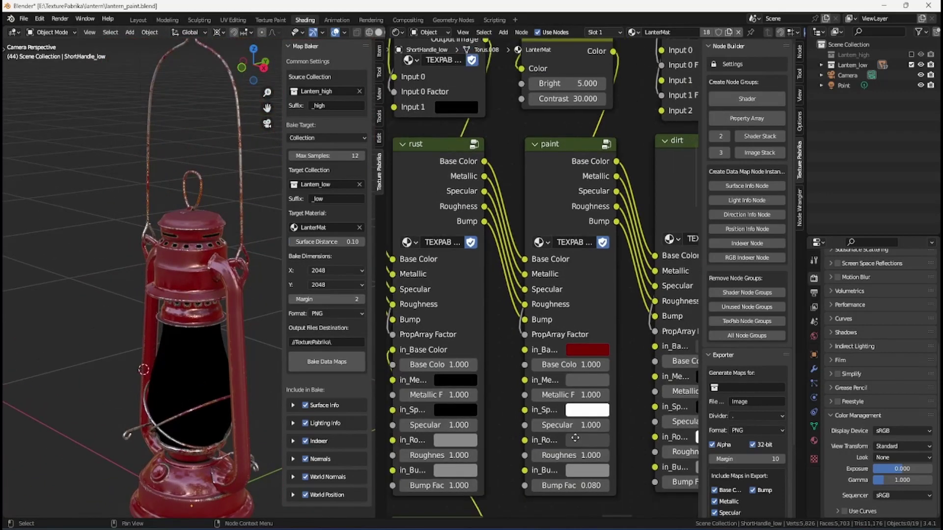
Examine the paint node's roughness and bump inputs and compare them with the paint surface on the lantern's base
{"action": "middle_click_drag", "start_coordinate": [576, 499], "coordinate": [580, 368]}
{"action": "scroll", "coordinate": [580, 369], "scroll_direction": "up", "scroll_amount": 3}
{"action": "scroll", "coordinate": [580, 364], "scroll_direction": "up", "scroll_amount": 2}
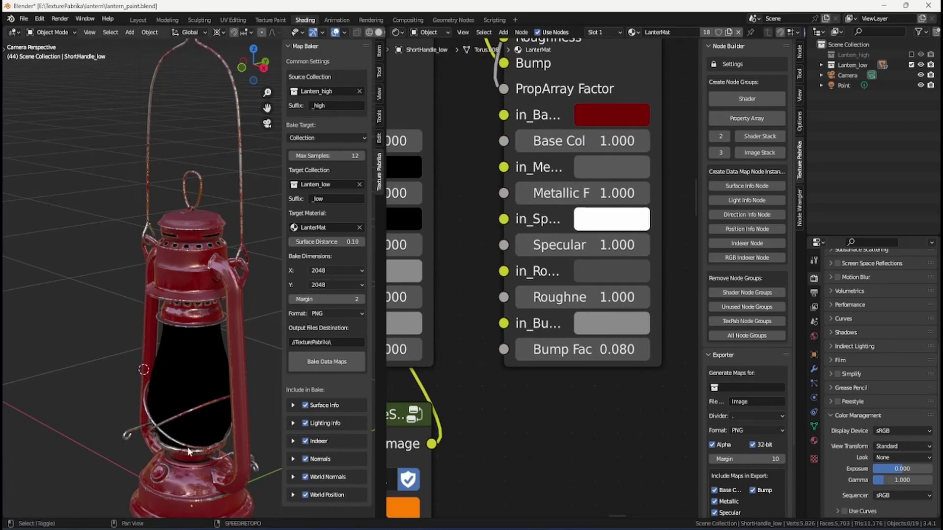
{"action": "middle_click_drag", "start_coordinate": [206, 295], "coordinate": [182, 317]}
{"action": "scroll", "coordinate": [185, 362], "scroll_direction": "up", "scroll_amount": 3}
{"action": "scroll", "coordinate": [201, 399], "scroll_direction": "up", "scroll_amount": 2}
{"action": "middle_click_drag", "start_coordinate": [201, 400], "coordinate": [213, 323]}
{"action": "scroll", "coordinate": [211, 345], "scroll_direction": "up", "scroll_amount": 2}
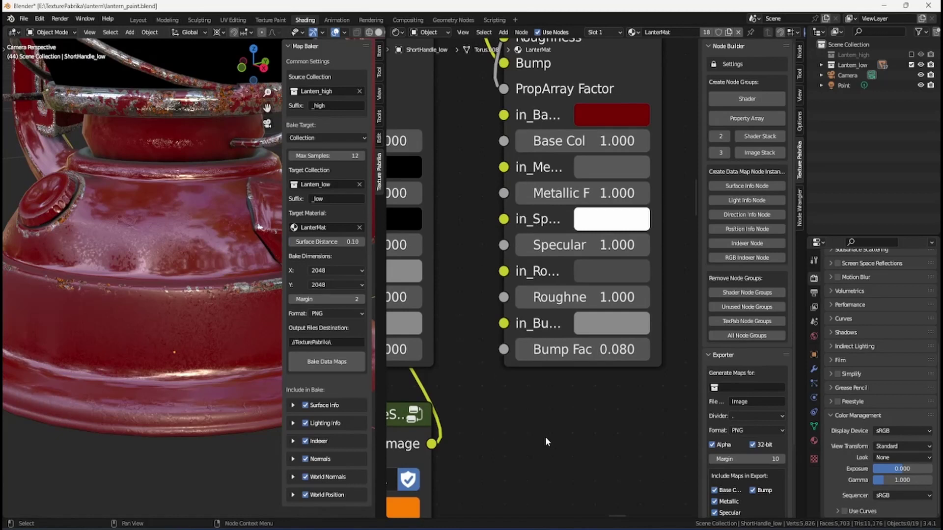
{"action": "scroll", "coordinate": [240, 409], "scroll_direction": "up", "scroll_amount": 2}
{"action": "middle_click_drag", "start_coordinate": [223, 402], "coordinate": [185, 313]}
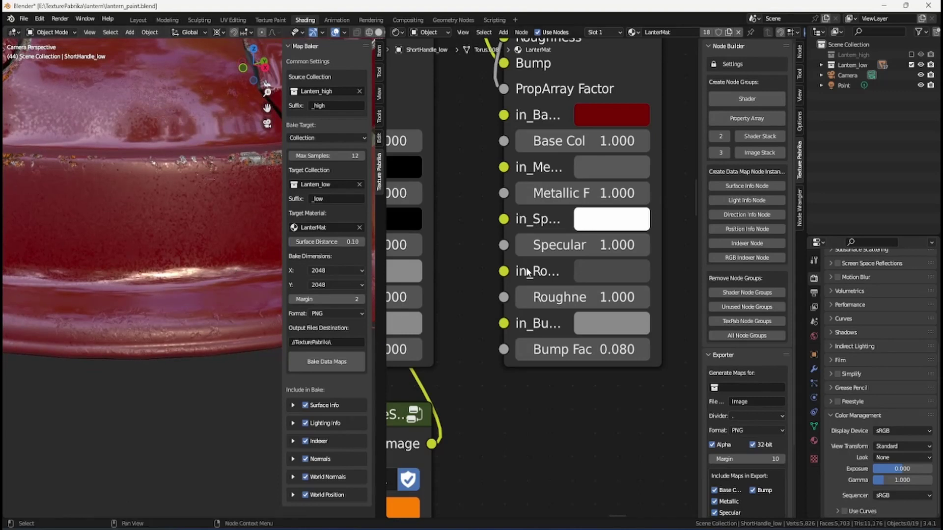
Inspect the paint and dirt on the lantern's top cap and vent section up close
{"action": "scroll", "coordinate": [526, 272], "scroll_direction": "down", "scroll_amount": 6}
{"action": "scroll", "coordinate": [521, 458], "scroll_direction": "up", "scroll_amount": 3}
{"action": "scroll", "coordinate": [521, 457], "scroll_direction": "down", "scroll_amount": 2}
{"action": "scroll", "coordinate": [229, 183], "scroll_direction": "down", "scroll_amount": 4}
{"action": "middle_click_drag", "start_coordinate": [218, 152], "coordinate": [216, 436], "text": "shift"}
{"action": "middle_click_drag", "start_coordinate": [180, 210], "coordinate": [199, 261], "text": "shift"}
{"action": "scroll", "coordinate": [190, 322], "scroll_direction": "up", "scroll_amount": 3}
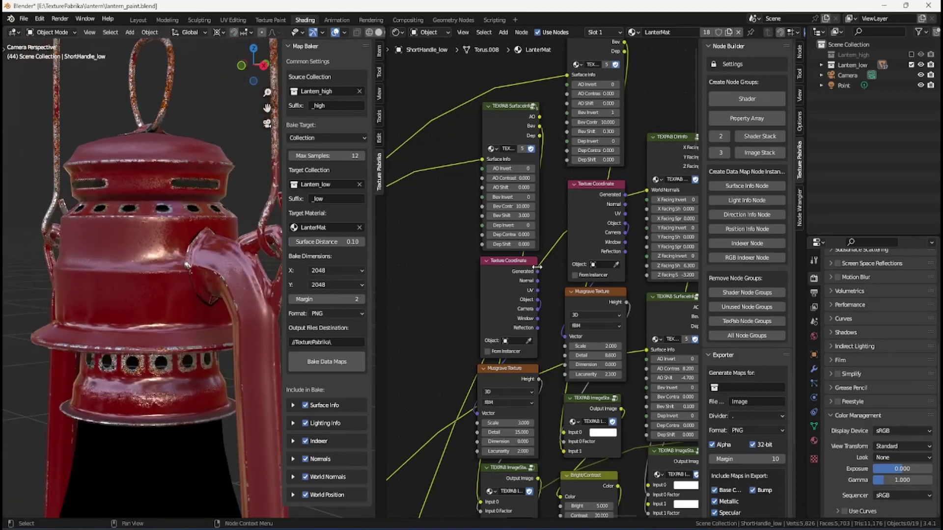
Examine the dirt layer's DirInfo, SurfaceInfo and image stack nodes
{"action": "key", "text": "Home"}
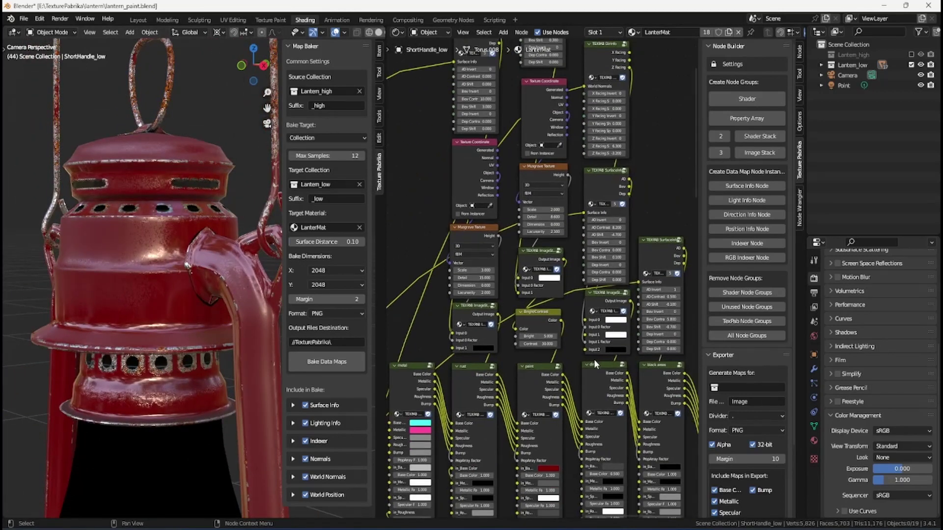
{"action": "scroll", "coordinate": [593, 359], "scroll_direction": "up", "scroll_amount": 6}
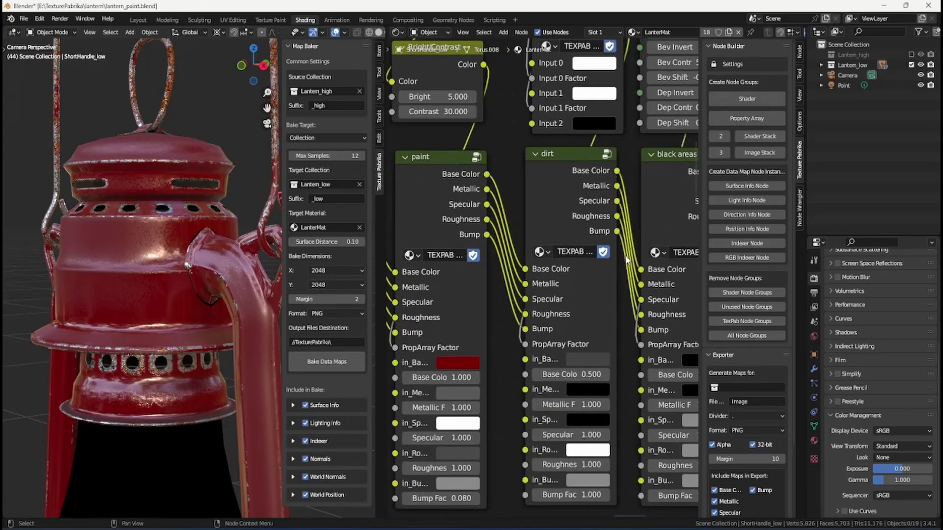
{"action": "scroll", "coordinate": [626, 259], "scroll_direction": "down", "scroll_amount": 3}
{"action": "middle_click_drag", "start_coordinate": [557, 52], "coordinate": [557, 371]}
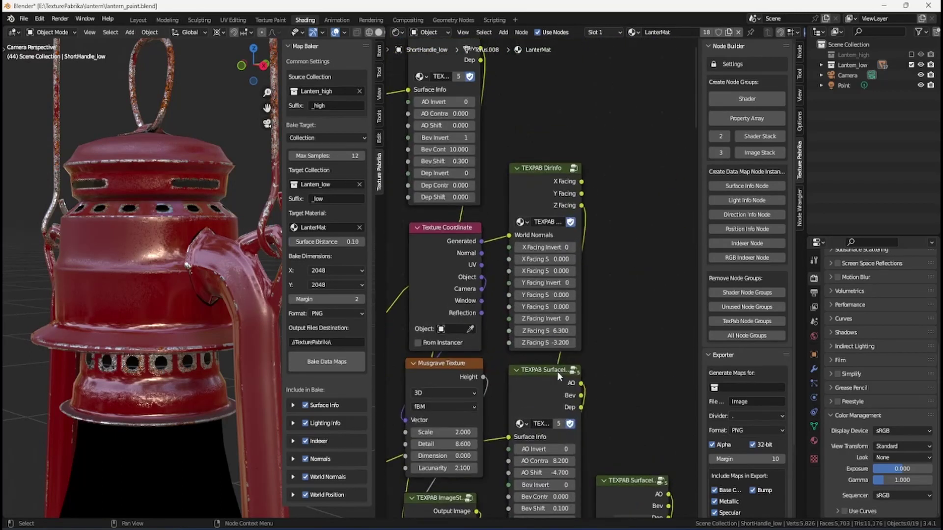
{"action": "scroll", "coordinate": [523, 206], "scroll_direction": "up", "scroll_amount": 3}
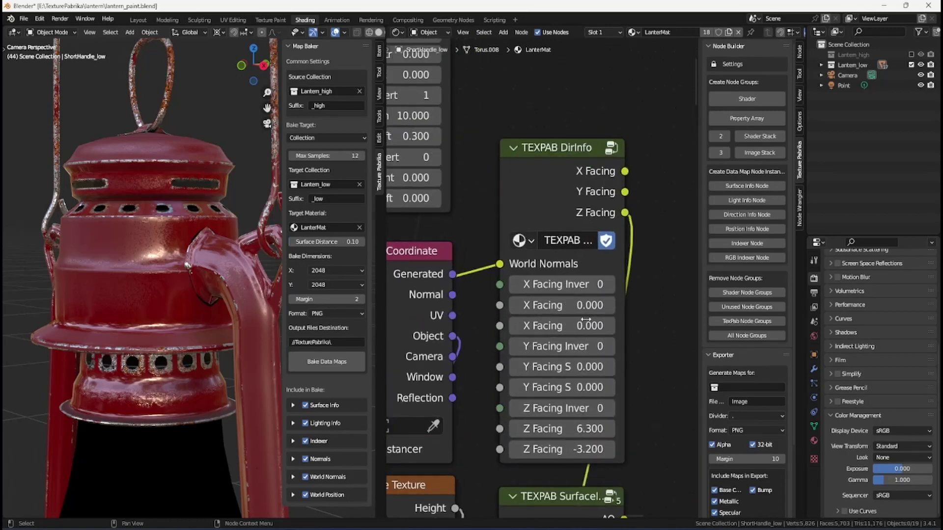
{"action": "middle_click_drag", "start_coordinate": [591, 472], "coordinate": [594, 113]}
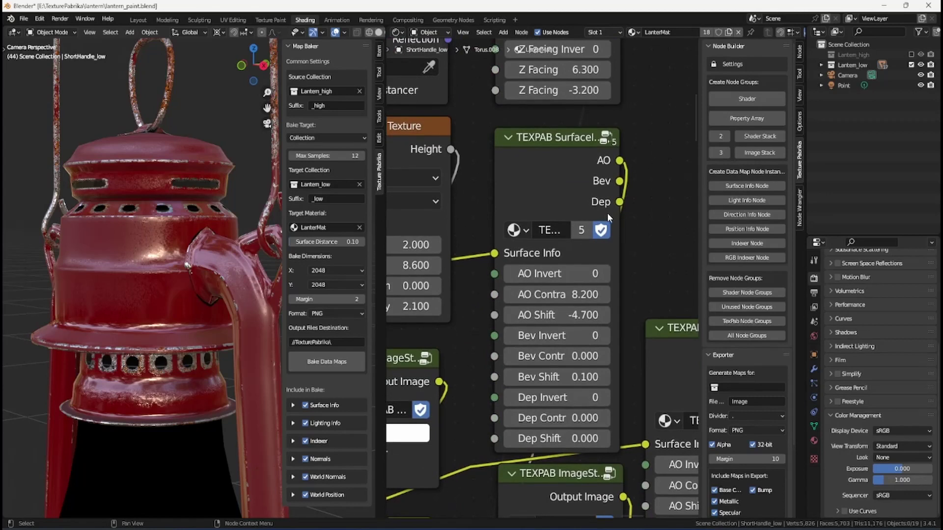
{"action": "middle_click_drag", "start_coordinate": [593, 389], "coordinate": [583, 175]}
{"action": "middle_click_drag", "start_coordinate": [613, 297], "coordinate": [615, 276]}
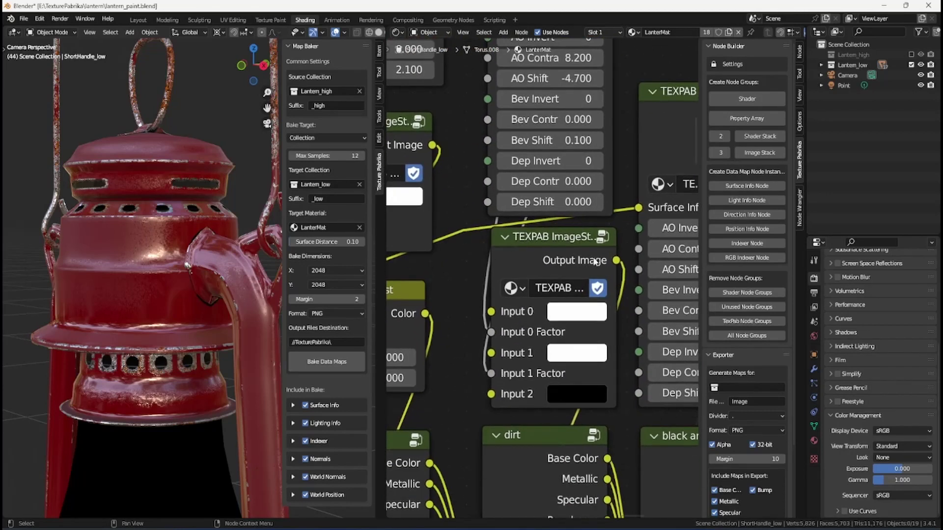
Trace the dirt layer's DirInfo node back to the Lantern_low world normals image node
{"action": "scroll", "coordinate": [548, 265], "scroll_direction": "down", "scroll_amount": 4}
{"action": "middle_click_drag", "start_coordinate": [544, 169], "coordinate": [544, 480]}
{"action": "middle_click_drag", "start_coordinate": [525, 261], "coordinate": [529, 391]}
{"action": "scroll", "coordinate": [529, 383], "scroll_direction": "up", "scroll_amount": 2}
{"action": "left_click", "coordinate": [537, 200]}
{"action": "scroll", "coordinate": [535, 235], "scroll_direction": "down", "scroll_amount": 3}
{"action": "scroll", "coordinate": [537, 237], "scroll_direction": "down", "scroll_amount": 5}
{"action": "scroll", "coordinate": [478, 412], "scroll_direction": "down", "scroll_amount": 2}
{"action": "middle_click_drag", "start_coordinate": [478, 411], "coordinate": [572, 59]}
{"action": "middle_click_drag", "start_coordinate": [426, 393], "coordinate": [554, 138]}
{"action": "middle_click_drag", "start_coordinate": [503, 315], "coordinate": [506, 120]}
{"action": "scroll", "coordinate": [441, 308], "scroll_direction": "up", "scroll_amount": 5}
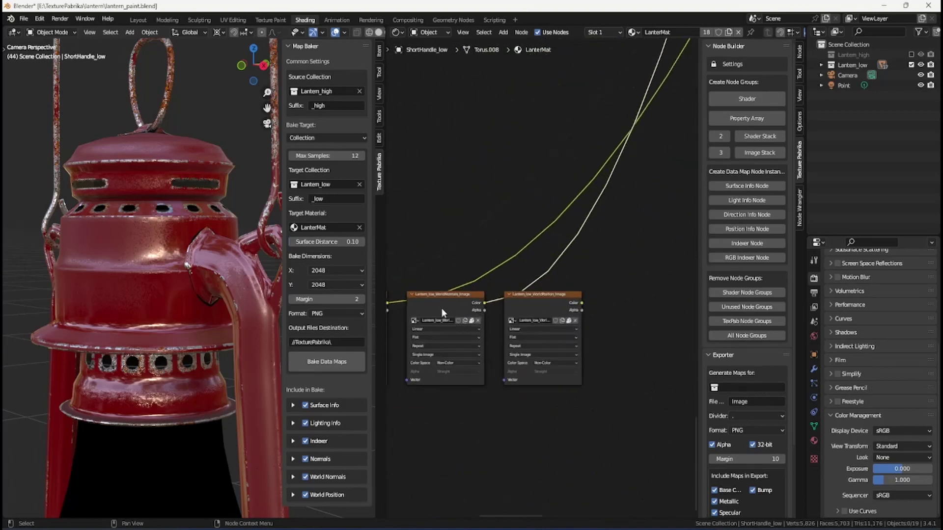
{"action": "scroll", "coordinate": [528, 234], "scroll_direction": "down", "scroll_amount": 12}
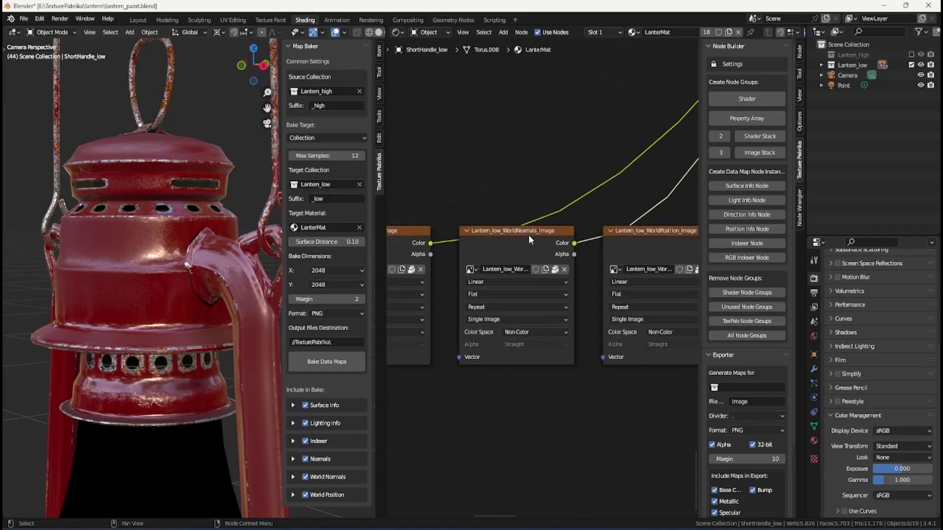
Examine the black areas node and its mask input, and inspect the dark areas around the lantern's vents and base collar
{"action": "middle_click_drag", "start_coordinate": [688, 64], "coordinate": [499, 381]}
{"action": "scroll", "coordinate": [540, 281], "scroll_direction": "down", "scroll_amount": 2}
{"action": "scroll", "coordinate": [548, 303], "scroll_direction": "up", "scroll_amount": 4}
{"action": "middle_click_drag", "start_coordinate": [539, 268], "coordinate": [525, 370]}
{"action": "scroll", "coordinate": [532, 323], "scroll_direction": "up", "scroll_amount": 3}
{"action": "scroll", "coordinate": [532, 322], "scroll_direction": "up", "scroll_amount": 4}
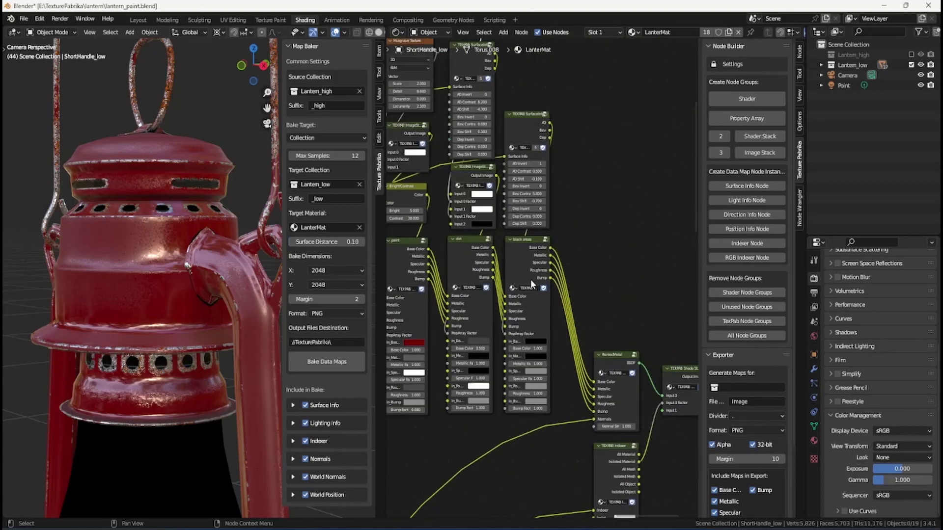
{"action": "scroll", "coordinate": [558, 265], "scroll_direction": "up", "scroll_amount": 1}
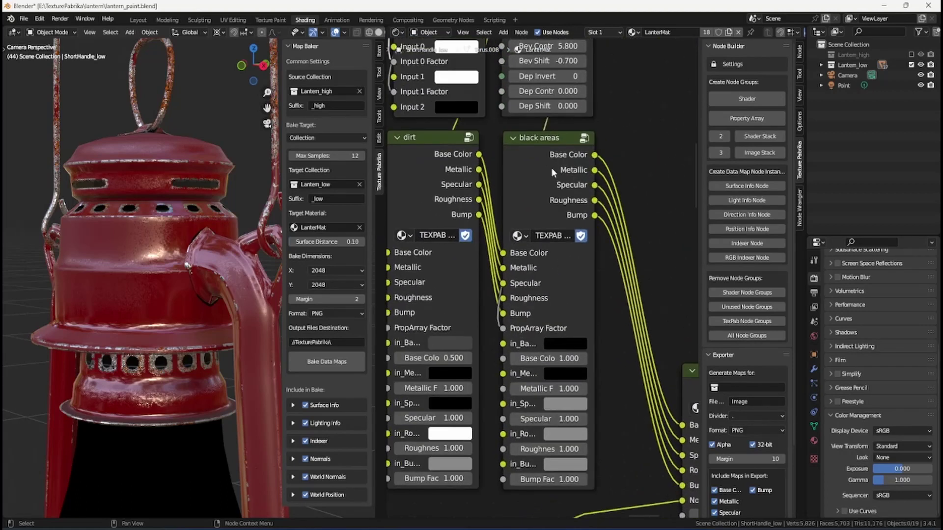
{"action": "scroll", "coordinate": [193, 242], "scroll_direction": "up", "scroll_amount": 2}
{"action": "middle_click_drag", "start_coordinate": [192, 241], "coordinate": [151, 312]}
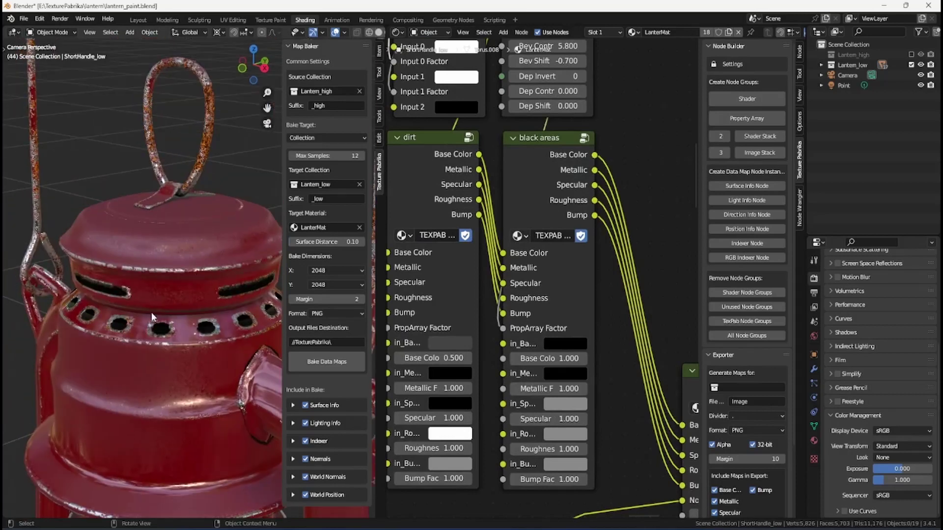
{"action": "middle_click_drag", "start_coordinate": [167, 399], "coordinate": [211, 357], "text": "shift"}
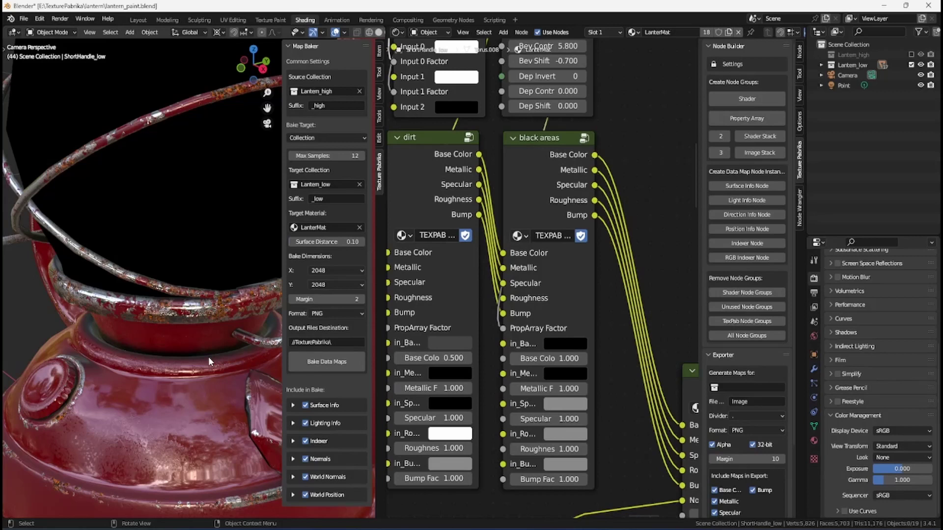
Select the lantern's base cap and save the file
{"action": "left_click", "coordinate": [149, 322]}
{"action": "key", "text": "ctrl+s"}
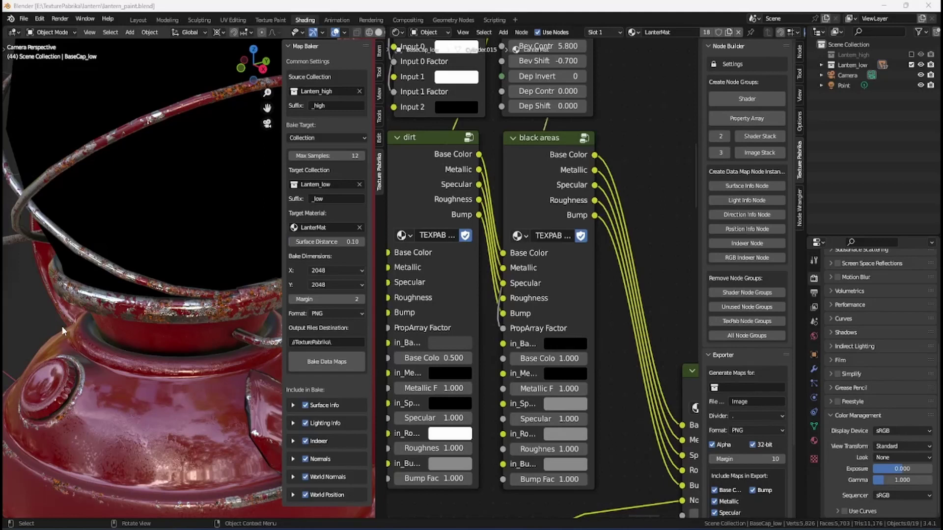
Inspect the rusted side bracket and the lantern's lower half
{"action": "middle_click_drag", "start_coordinate": [130, 380], "coordinate": [169, 307]}
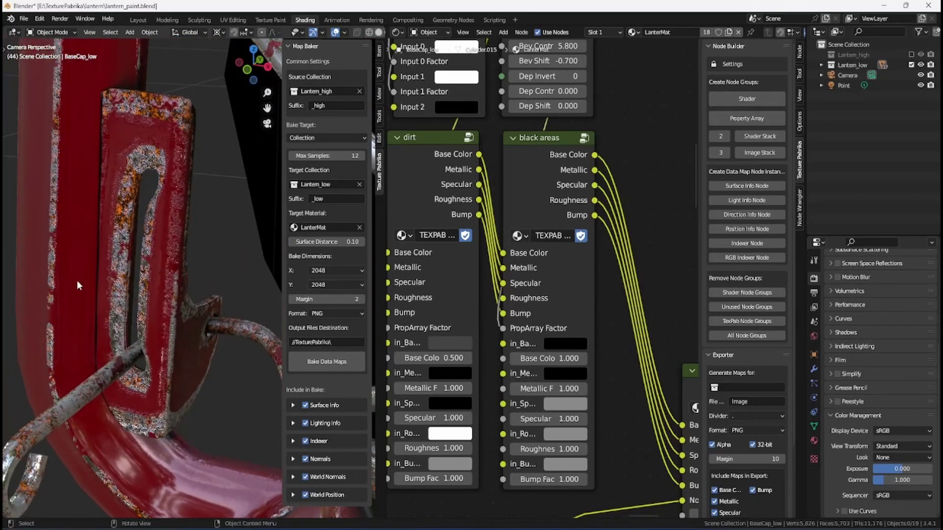
{"action": "scroll", "coordinate": [69, 295], "scroll_direction": "down", "scroll_amount": 5}
{"action": "scroll", "coordinate": [140, 351], "scroll_direction": "up", "scroll_amount": 1}
{"action": "middle_click_drag", "start_coordinate": [181, 361], "coordinate": [148, 376], "text": "shift"}
{"action": "scroll", "coordinate": [125, 364], "scroll_direction": "down", "scroll_amount": 1}
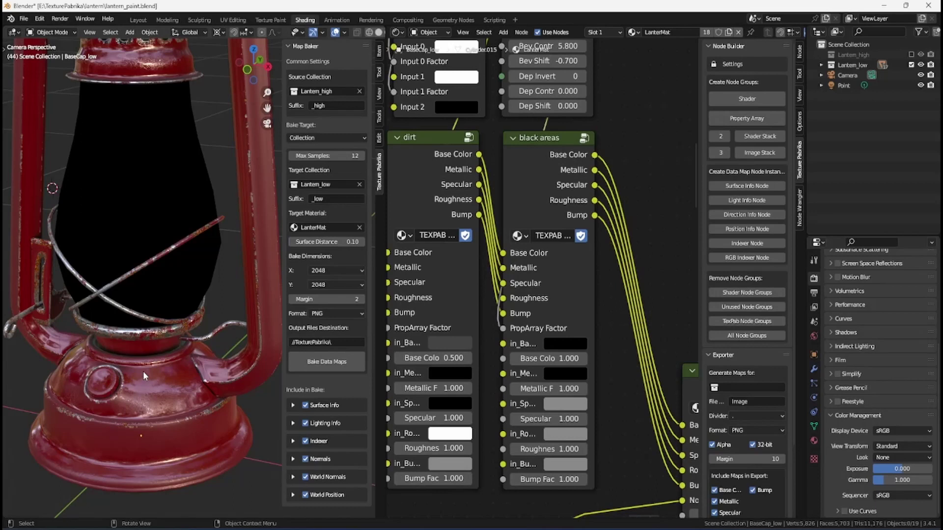
Add an Image Texture node beside the SurfaceInfo node of the black areas layer
{"action": "scroll", "coordinate": [667, 155], "scroll_direction": "down", "scroll_amount": 2}
{"action": "middle_click_drag", "start_coordinate": [644, 160], "coordinate": [564, 275], "text": "shift"}
{"action": "key", "text": "shift+a"}
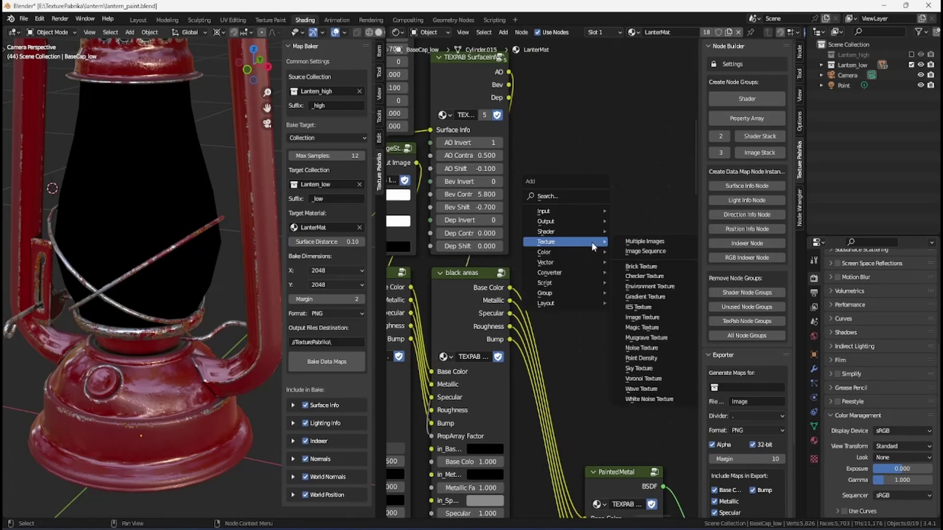
{"action": "left_click", "coordinate": [642, 318]}
{"action": "left_click", "coordinate": [521, 178]}
{"action": "middle_click_drag", "start_coordinate": [533, 189], "coordinate": [552, 258]}
{"action": "left_click_drag", "start_coordinate": [616, 256], "coordinate": [602, 247]}
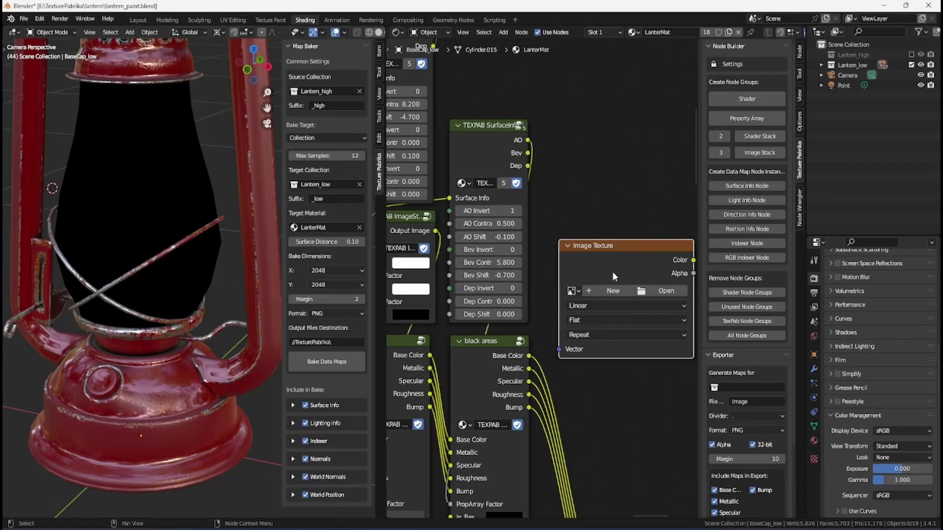
Move the black areas layer's SurfaceInfo node upward to make room above the black areas node
{"action": "scroll", "coordinate": [559, 204], "scroll_direction": "down", "scroll_amount": 2}
{"action": "middle_click_drag", "start_coordinate": [559, 204], "coordinate": [578, 290]}
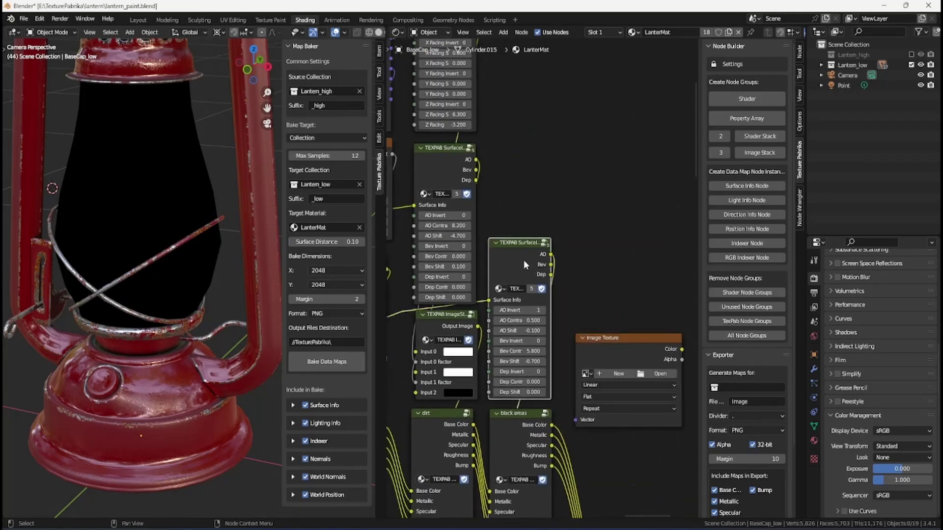
{"action": "left_click_drag", "start_coordinate": [522, 260], "coordinate": [525, 111]}
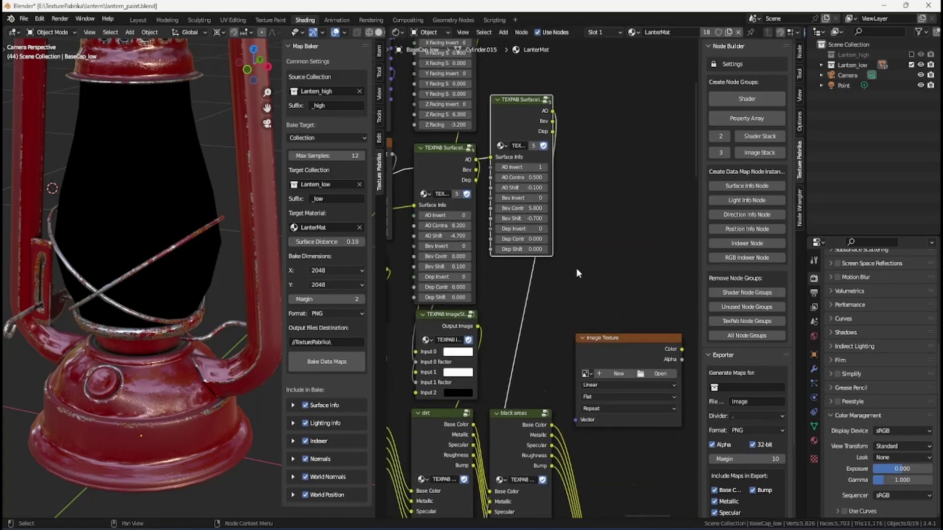
{"action": "scroll", "coordinate": [616, 210], "scroll_direction": "down", "scroll_amount": 3}
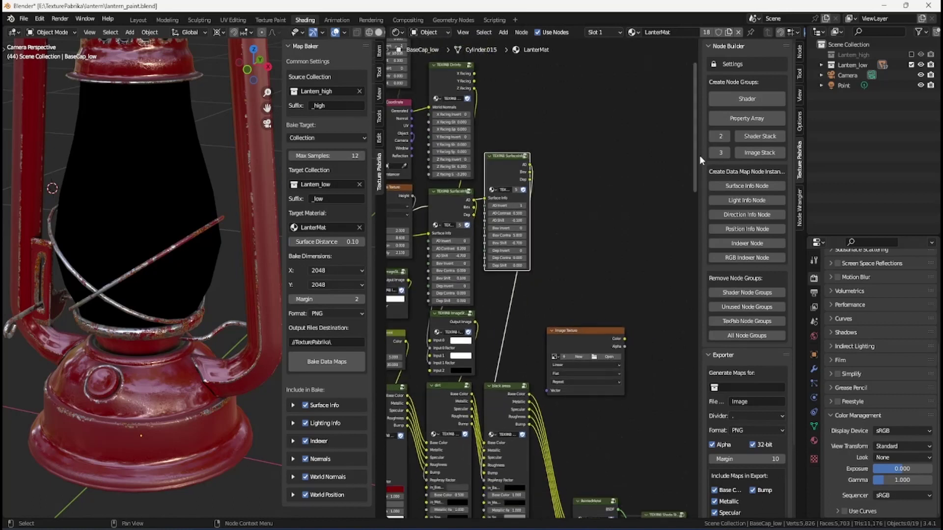
Add an Image Stack node group with two image inputs and place it above the Image Texture node
{"action": "left_click", "coordinate": [713, 153]}
{"action": "left_click", "coordinate": [745, 152]}
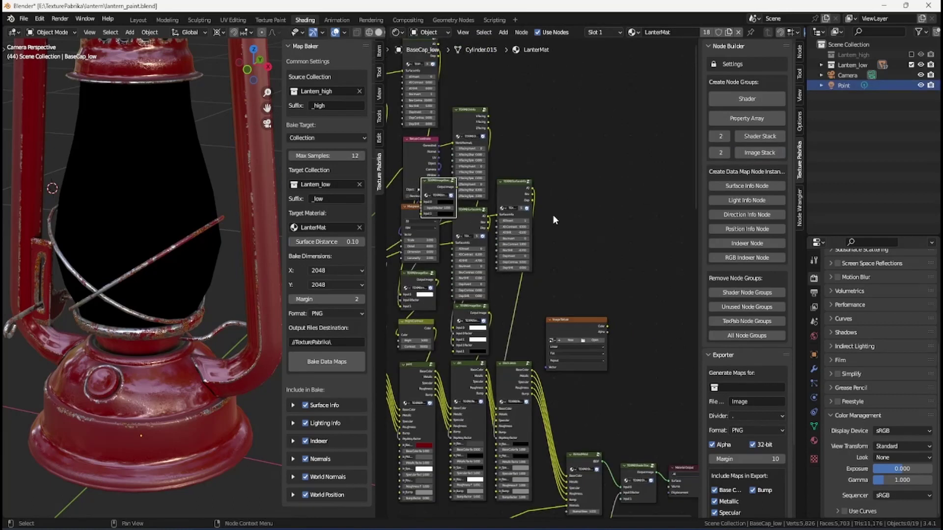
{"action": "key", "text": "g"}
{"action": "left_click", "coordinate": [602, 293]}
{"action": "scroll", "coordinate": [602, 291], "scroll_direction": "up", "scroll_amount": 4}
{"action": "key", "text": "g"}
{"action": "scroll", "coordinate": [594, 297], "scroll_direction": "up", "scroll_amount": 3}
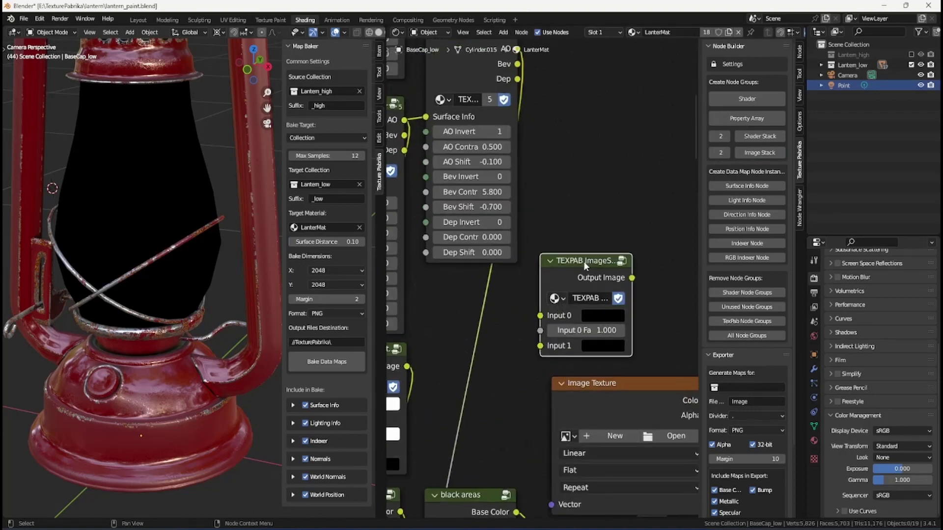
{"action": "left_click", "coordinate": [577, 284]}
{"action": "scroll", "coordinate": [552, 193], "scroll_direction": "down", "scroll_amount": 2}
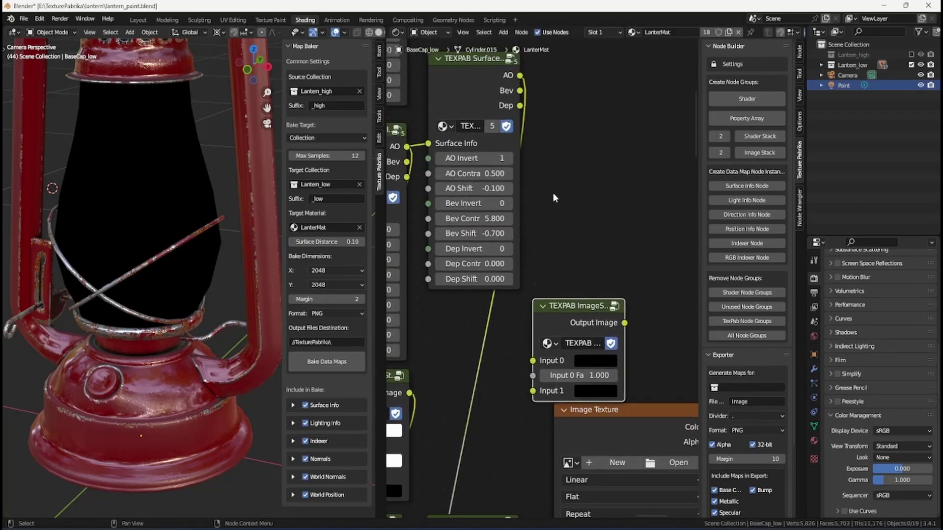
Connect the black areas SurfaceInfo node's AO output to Input 1 of the new image stack, and place the stack above the black areas node
{"action": "left_click_drag", "start_coordinate": [524, 106], "coordinate": [526, 374]}
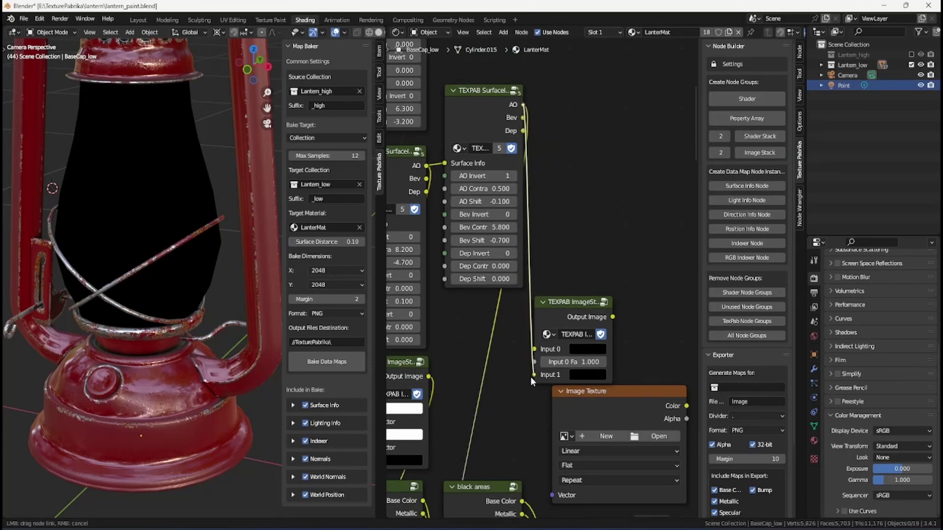
{"action": "left_click", "coordinate": [577, 307]}
{"action": "left_click_drag", "start_coordinate": [576, 305], "coordinate": [492, 376]}
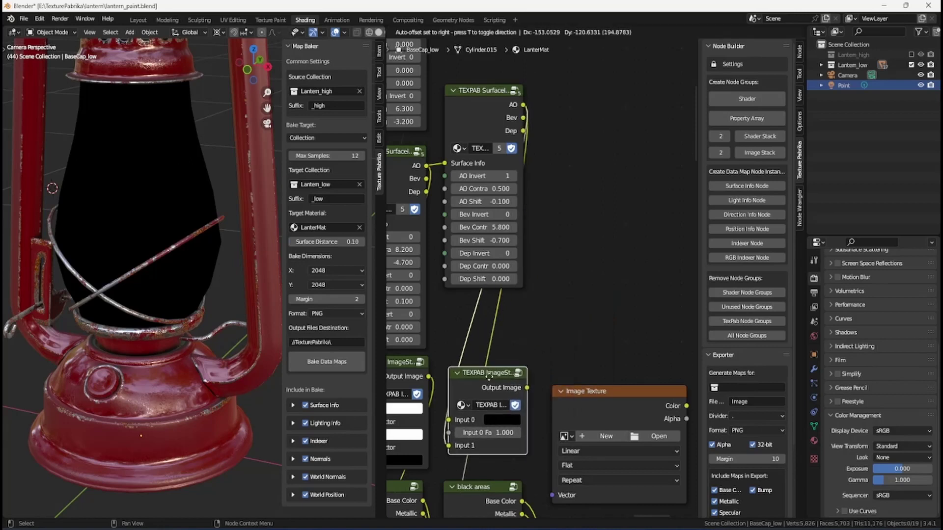
{"action": "middle_click_drag", "start_coordinate": [539, 378], "coordinate": [562, 220]}
{"action": "scroll", "coordinate": [560, 231], "scroll_direction": "up", "scroll_amount": 3}
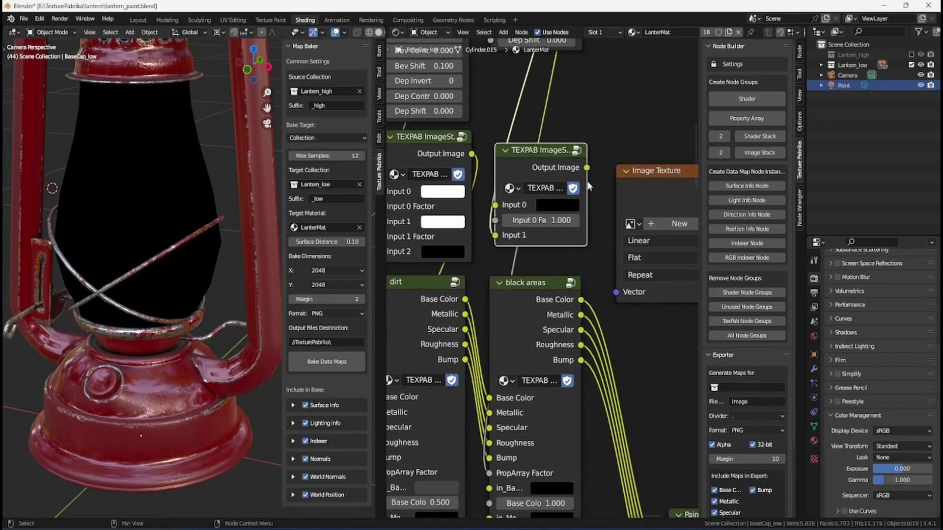
Connect the image stack's Output Image to the black areas node's PropArray Factor and tidy the stack's position above it
{"action": "left_click_drag", "start_coordinate": [595, 143], "coordinate": [479, 470]}
{"action": "scroll", "coordinate": [542, 280], "scroll_direction": "down", "scroll_amount": 4}
{"action": "scroll", "coordinate": [560, 196], "scroll_direction": "up", "scroll_amount": 2}
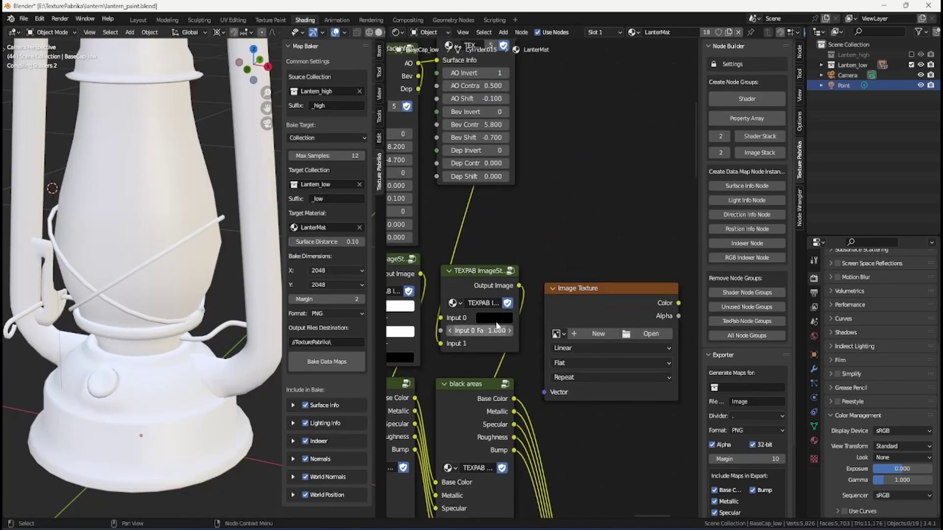
{"action": "left_click_drag", "start_coordinate": [585, 295], "coordinate": [576, 242]}
{"action": "left_click_drag", "start_coordinate": [472, 283], "coordinate": [461, 289]}
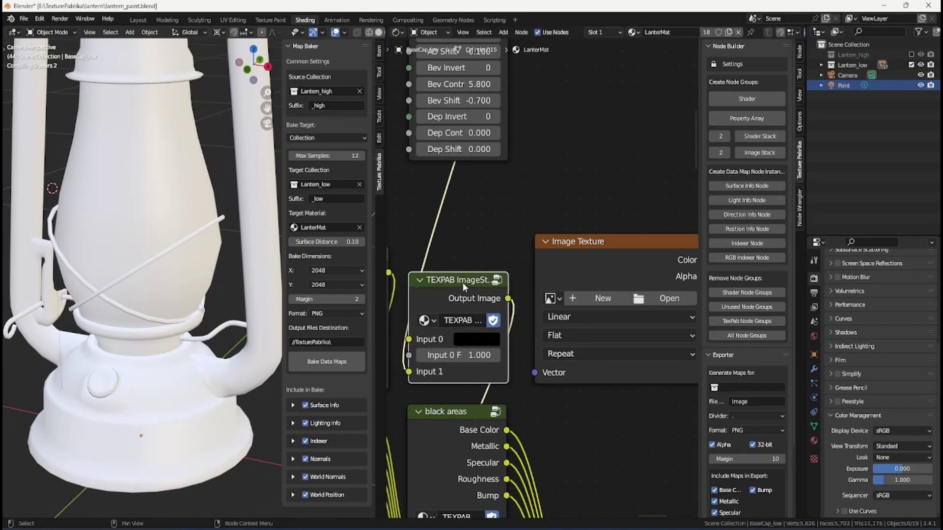
{"action": "scroll", "coordinate": [608, 267], "scroll_direction": "down", "scroll_amount": 1}
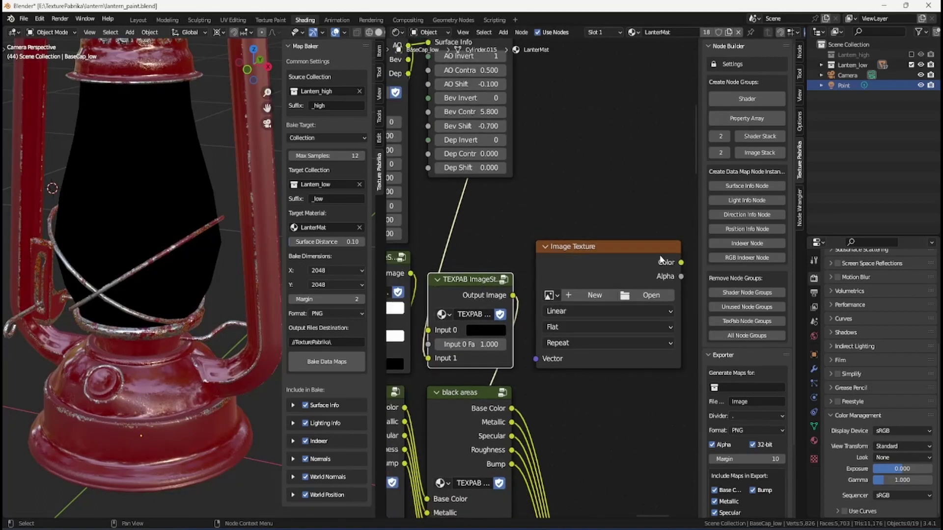
Connect the Image Texture node's Color output to Input 0 Factor of the image stack and nudge the texture node down
{"action": "left_click", "coordinate": [628, 261]}
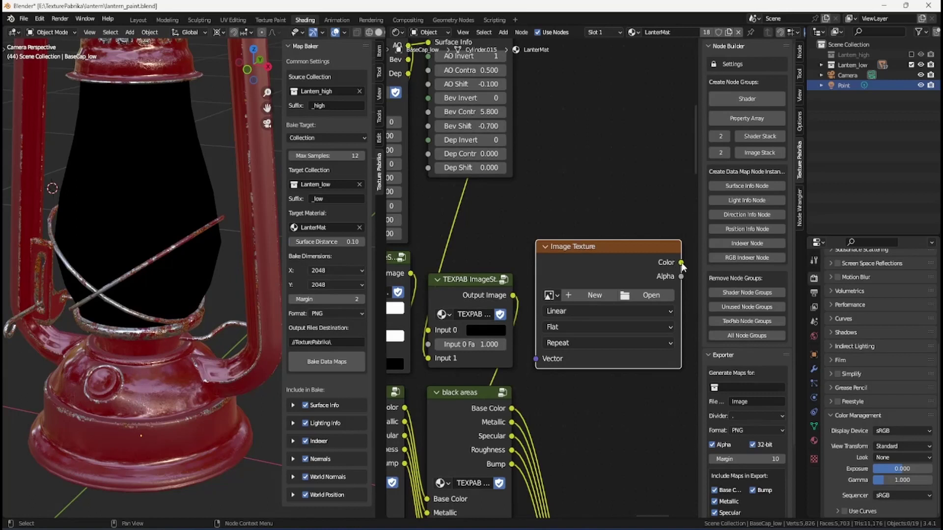
{"action": "left_click_drag", "start_coordinate": [681, 264], "coordinate": [429, 344]}
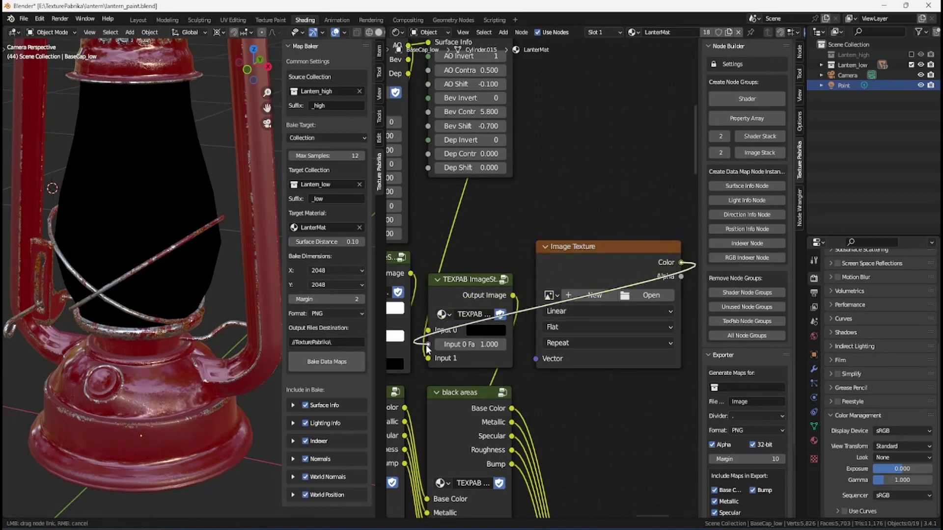
{"action": "left_click_drag", "start_coordinate": [612, 261], "coordinate": [610, 282]}
{"action": "scroll", "coordinate": [547, 250], "scroll_direction": "down", "scroll_amount": 2}
{"action": "middle_click_drag", "start_coordinate": [537, 213], "coordinate": [552, 257]}
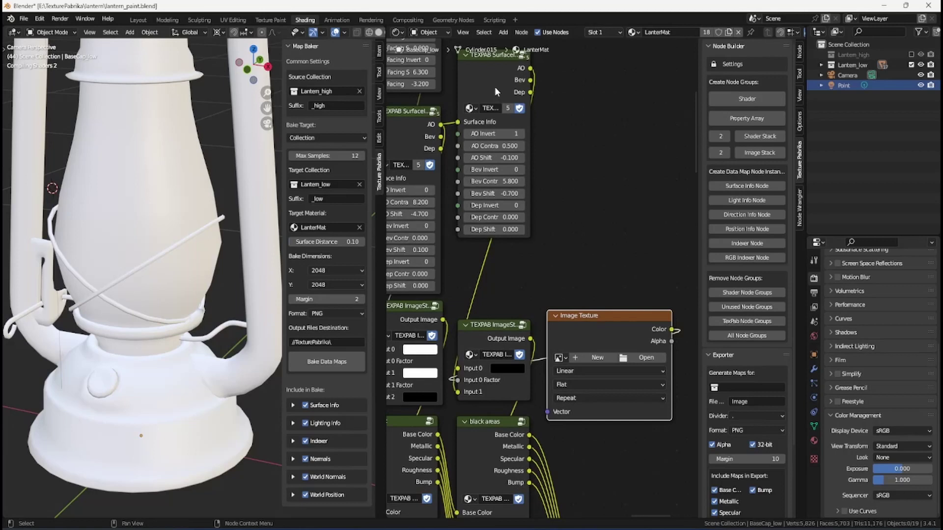
Move the black areas SurfaceInfo node down close above the image stack and adjust the Image Texture node's position beside it
{"action": "left_click_drag", "start_coordinate": [495, 91], "coordinate": [490, 164]}
{"action": "scroll", "coordinate": [568, 286], "scroll_direction": "up", "scroll_amount": 1}
{"action": "left_click_drag", "start_coordinate": [628, 327], "coordinate": [622, 299]}
{"action": "middle_click_drag", "start_coordinate": [615, 354], "coordinate": [610, 303]}
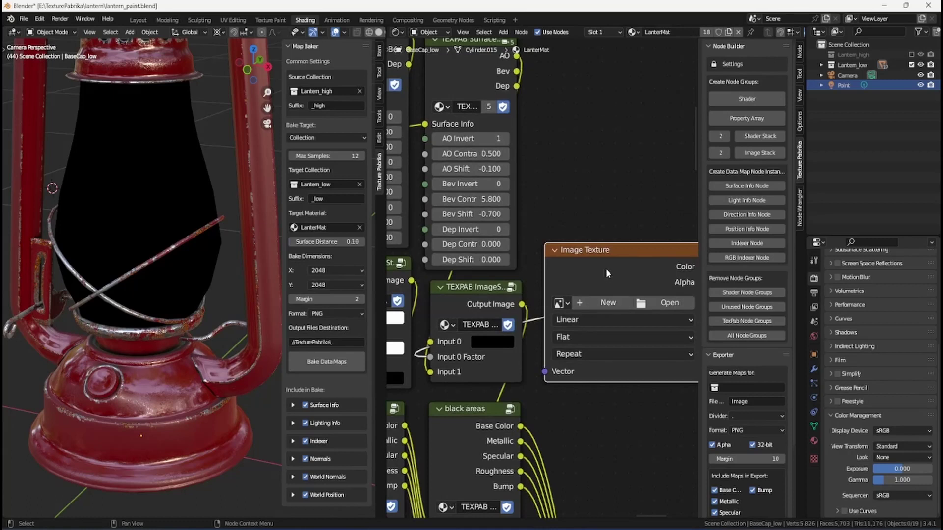
Create a new blank 1024 x 1024 px image named blackAreas_texture in the Image Texture node
{"action": "scroll", "coordinate": [621, 280], "scroll_direction": "up", "scroll_amount": 2}
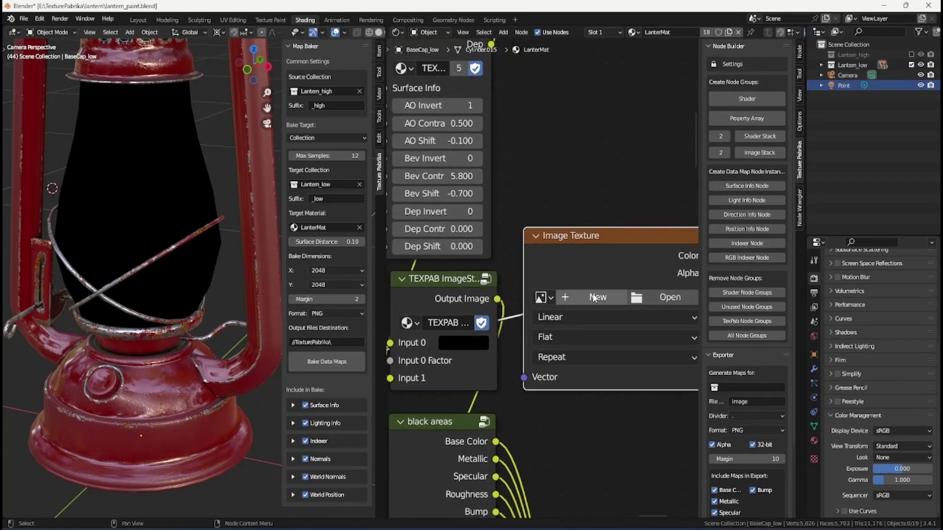
{"action": "left_click", "coordinate": [594, 298]}
{"action": "left_click", "coordinate": [593, 314]}
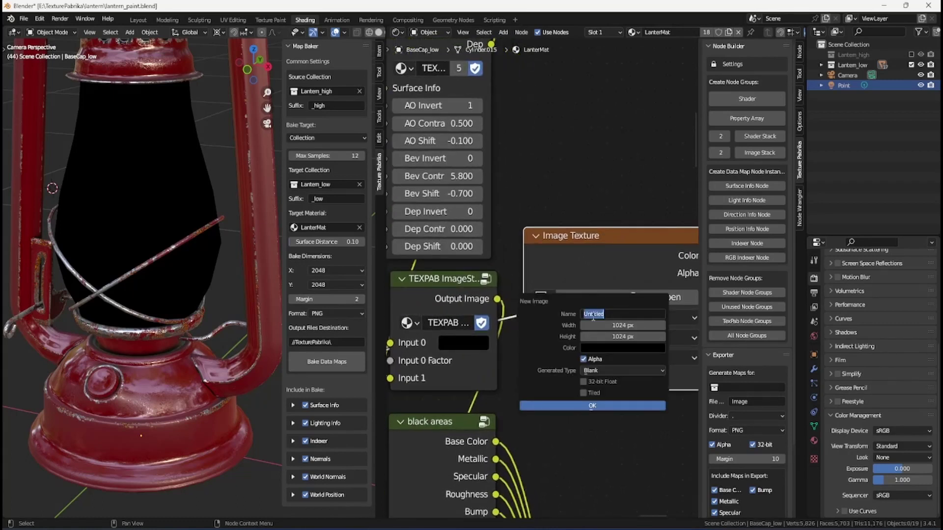
{"action": "type", "text": "blackAreas_texture"}
{"action": "key", "text": "Return"}
{"action": "left_click", "coordinate": [593, 406]}
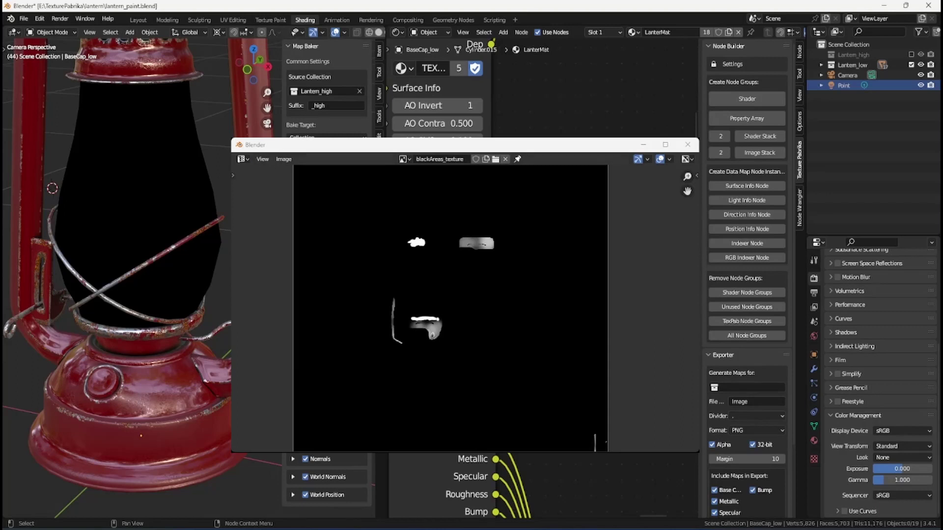
Save the blackAreas_texture image with Save As and close the separate image window
{"action": "left_click", "coordinate": [284, 159]}
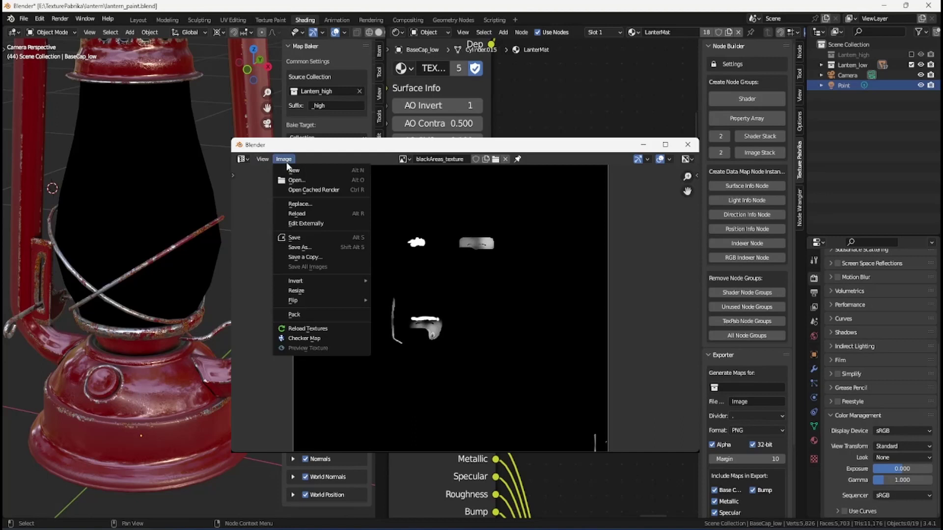
{"action": "left_click", "coordinate": [307, 247]}
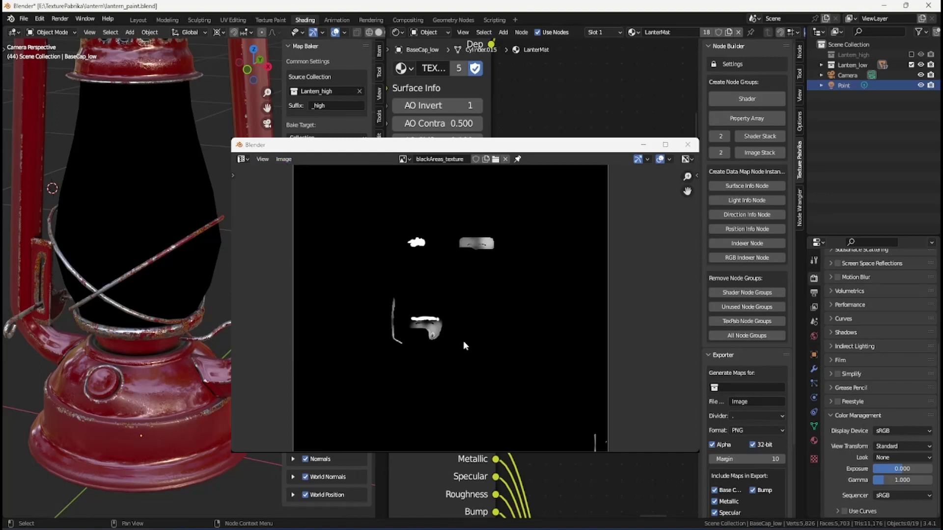
{"action": "left_click", "coordinate": [551, 416]}
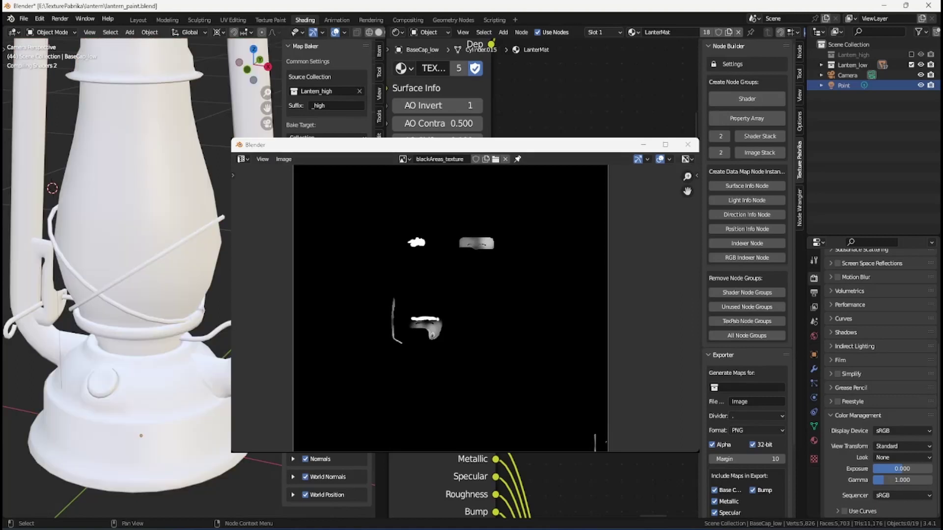
{"action": "left_click", "coordinate": [687, 145]}
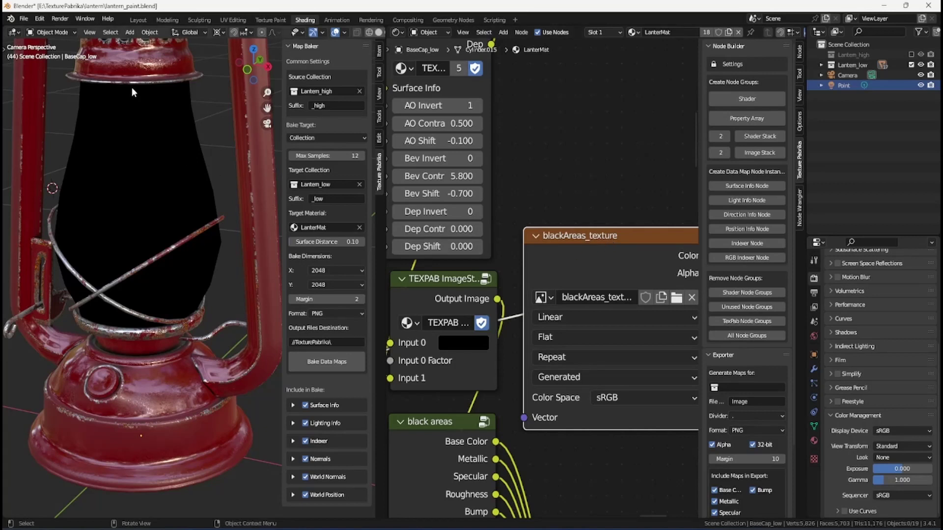
Switch the 3D viewport to Texture Paint mode and show the active brush's tool settings
{"action": "left_click", "coordinate": [69, 31]}
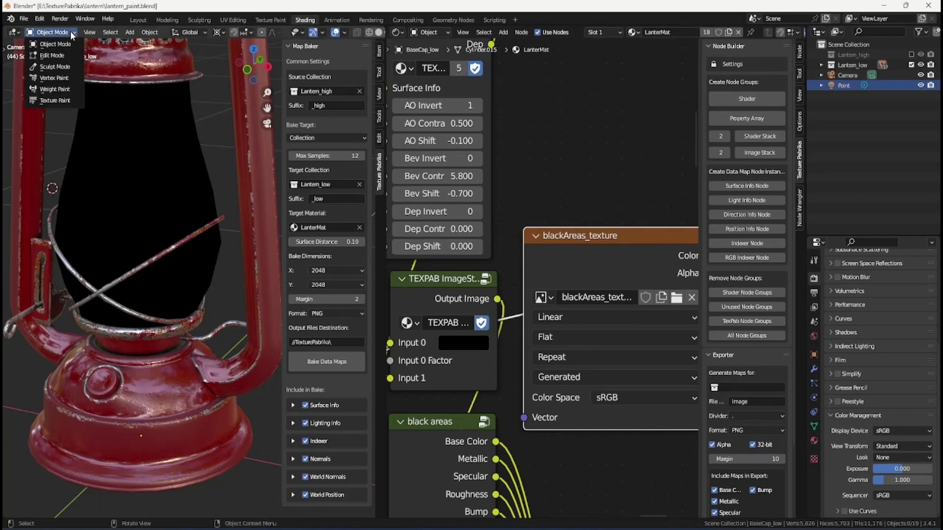
{"action": "left_click", "coordinate": [61, 102]}
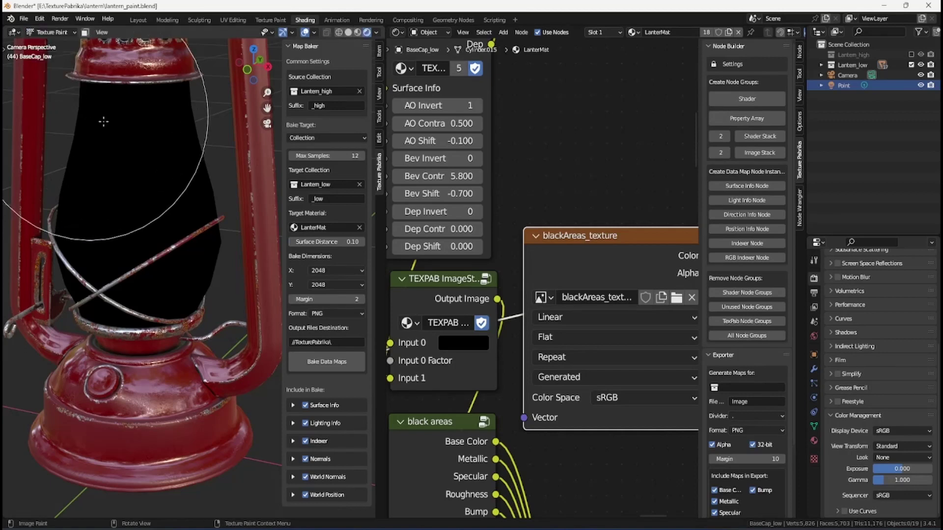
{"action": "left_click", "coordinate": [380, 74]}
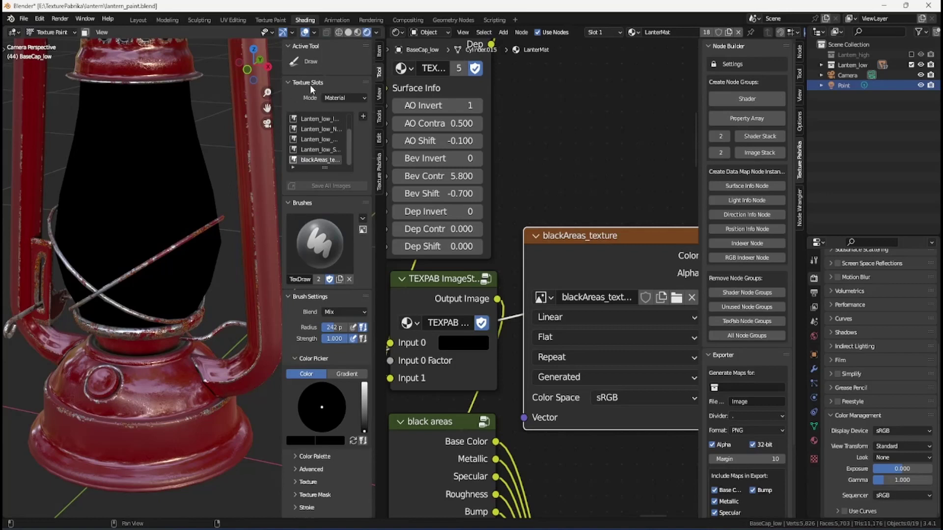
Set the texture slots mode to Single Image and choose blackAreas_texture as the image to paint on
{"action": "left_click", "coordinate": [338, 98]}
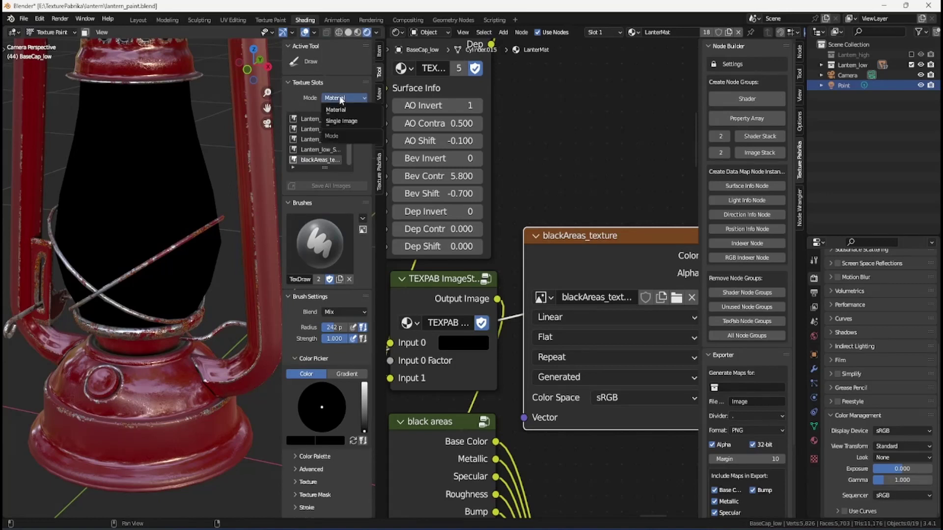
{"action": "left_click", "coordinate": [358, 121]}
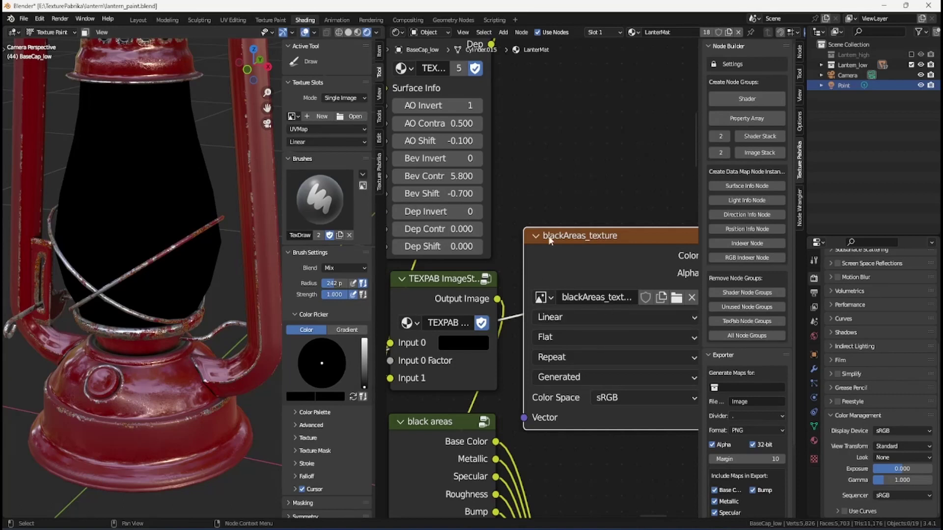
{"action": "left_click", "coordinate": [297, 119]}
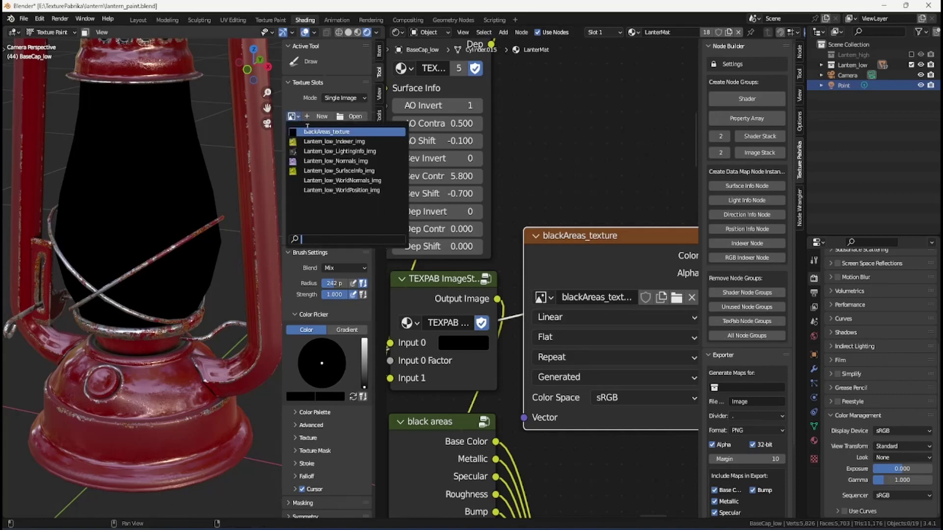
{"action": "left_click", "coordinate": [305, 128]}
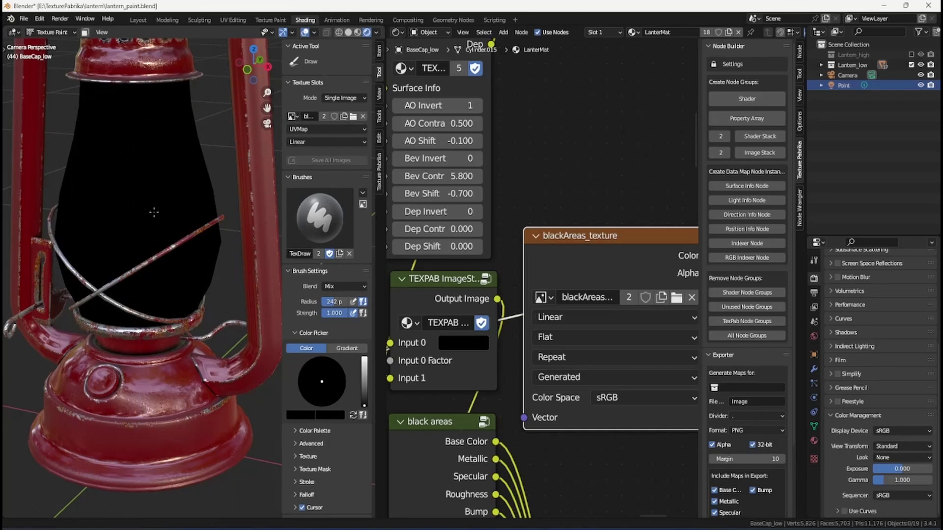
Switch texture painting from the base cap to the lantern's base
{"action": "middle_click_drag", "start_coordinate": [154, 212], "coordinate": [152, 175], "text": "shift"}
{"action": "middle_click_drag", "start_coordinate": [155, 229], "coordinate": [147, 235]}
{"action": "scroll", "coordinate": [179, 337], "scroll_direction": "up", "scroll_amount": 4}
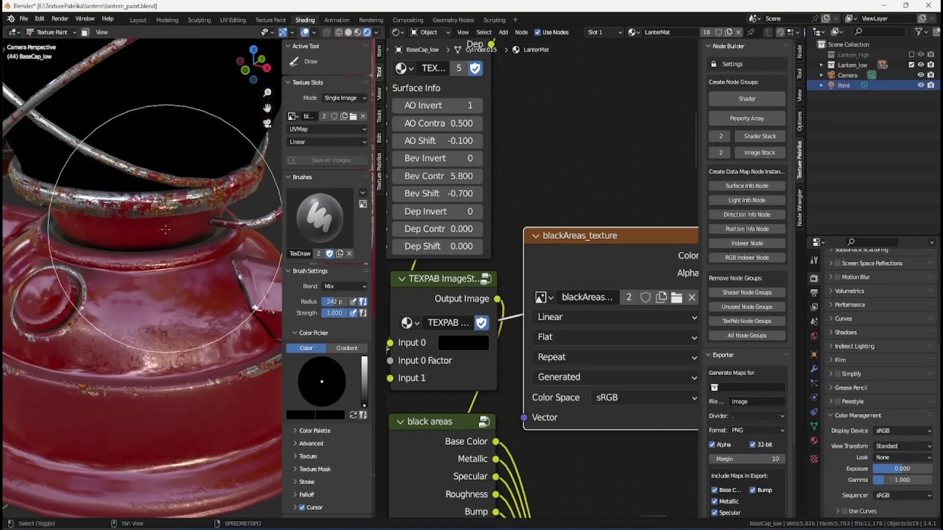
{"action": "middle_click_drag", "start_coordinate": [179, 337], "coordinate": [198, 360]}
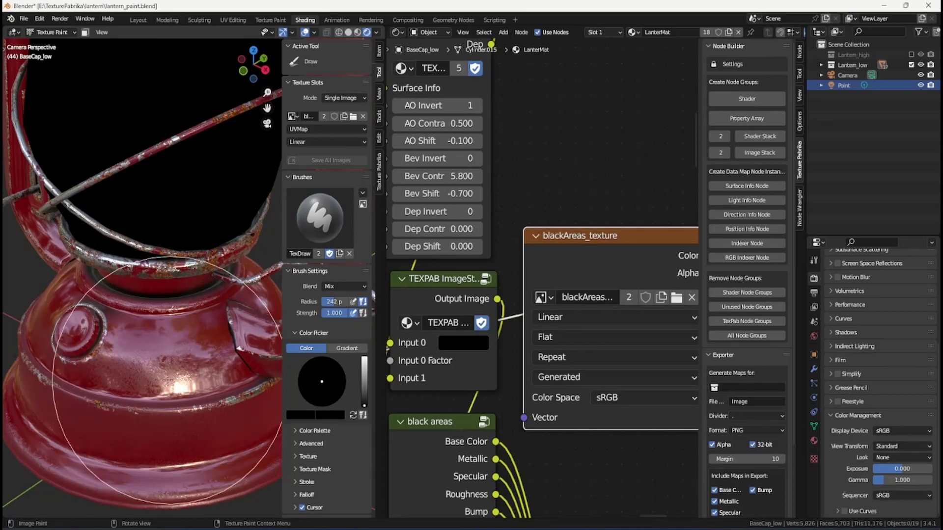
{"action": "key", "text": "alt+q"}
{"action": "mouse_move", "coordinate": [166, 381]}
{"action": "middle_mouse_down"}
{"action": "mouse_move", "coordinate": [195, 369]}
{"action": "mouse_move", "coordinate": [187, 365]}
{"action": "middle_mouse_up"}
Reduce the paint brush radius to 40 px and set the brush colour to white
{"action": "key", "text": "f"}
{"action": "left_click", "coordinate": [174, 364]}
{"action": "key", "text": "f"}
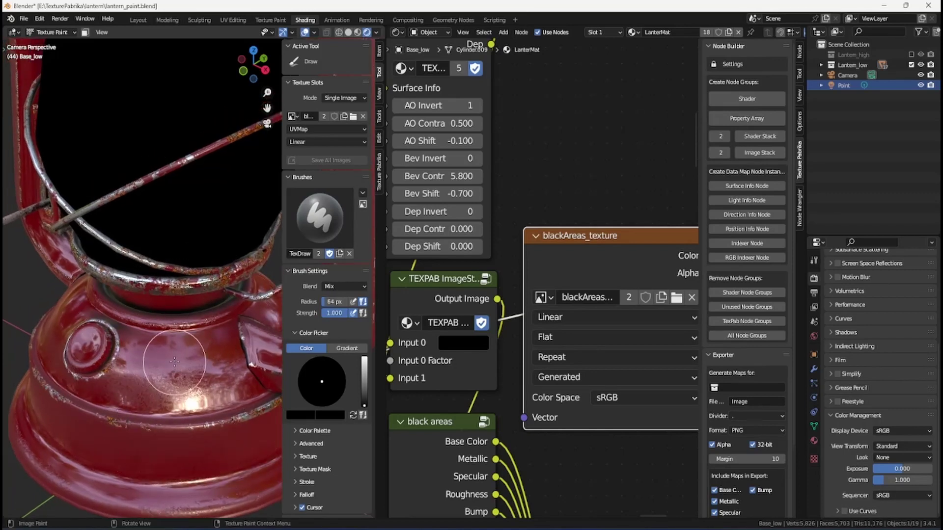
{"action": "left_click", "coordinate": [162, 355]}
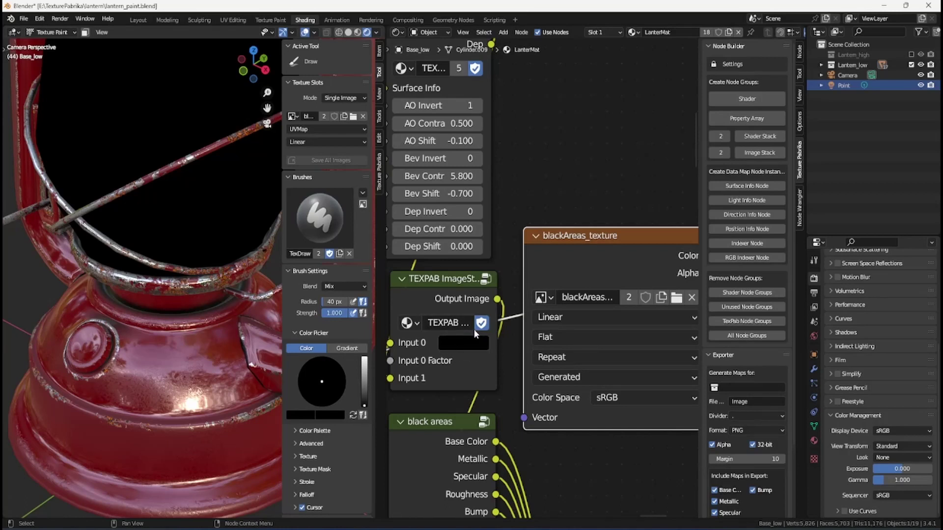
{"action": "left_click_drag", "start_coordinate": [363, 405], "coordinate": [364, 359]}
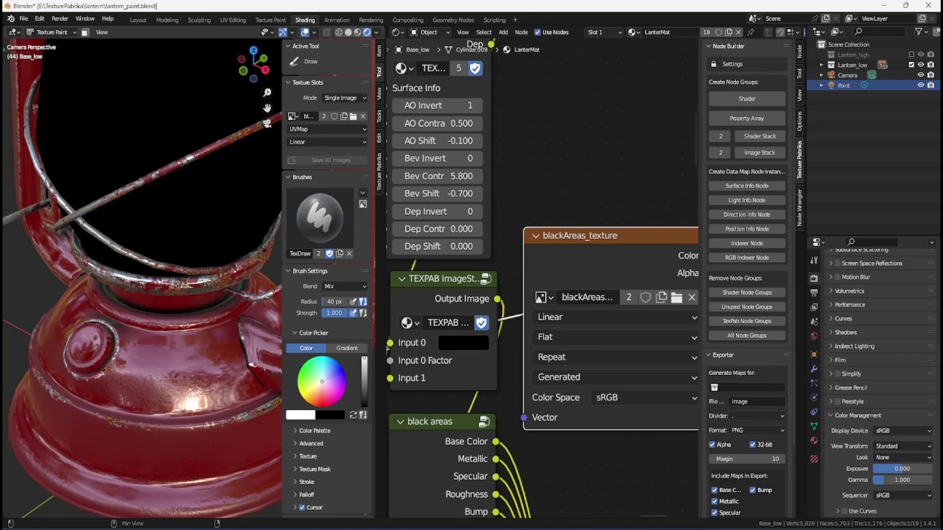
Switch texture painting to the slotted switch holder on the lantern's side tube
{"action": "mouse_move", "coordinate": [118, 363]}
{"action": "middle_mouse_down"}
{"action": "mouse_move", "coordinate": [138, 398]}
{"action": "mouse_move", "coordinate": [147, 389]}
{"action": "middle_mouse_up"}
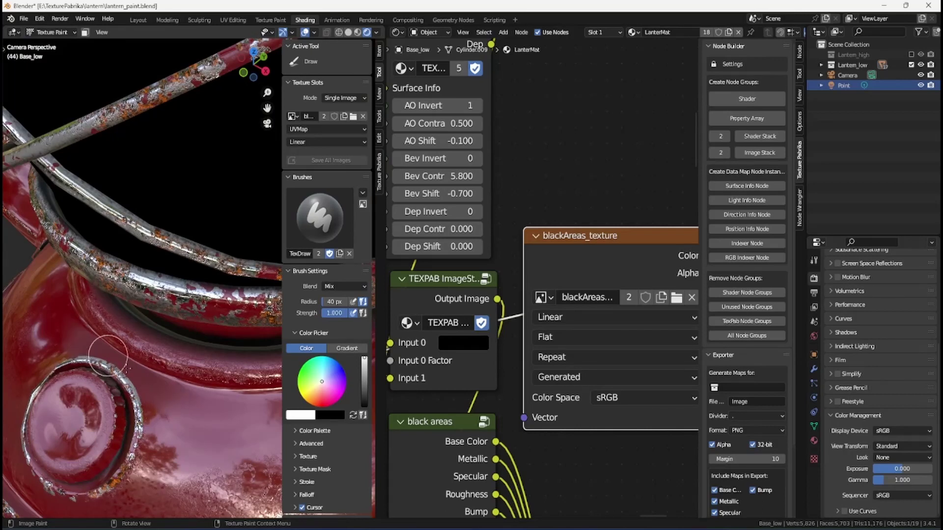
{"action": "middle_click_drag", "start_coordinate": [164, 412], "coordinate": [185, 291]}
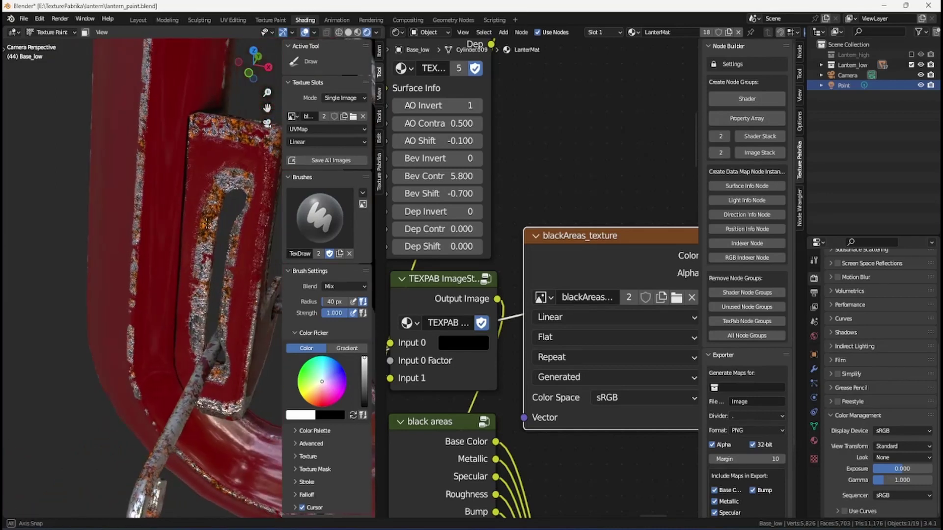
{"action": "key", "text": "alt+q"}
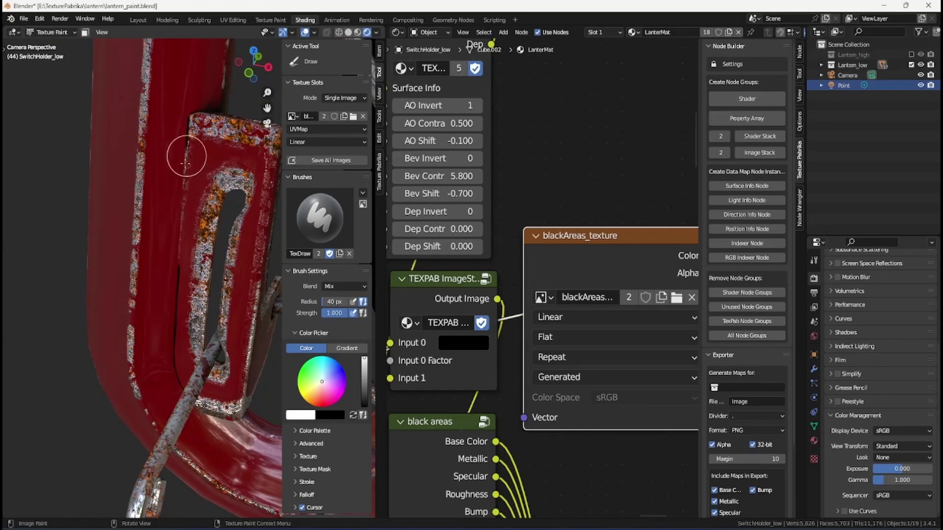
Paint the slotted switch holder's front edge and side flange white in the mask, raising the brush radius to 128 px for the flange
{"action": "left_click_drag", "start_coordinate": [173, 332], "coordinate": [185, 384]}
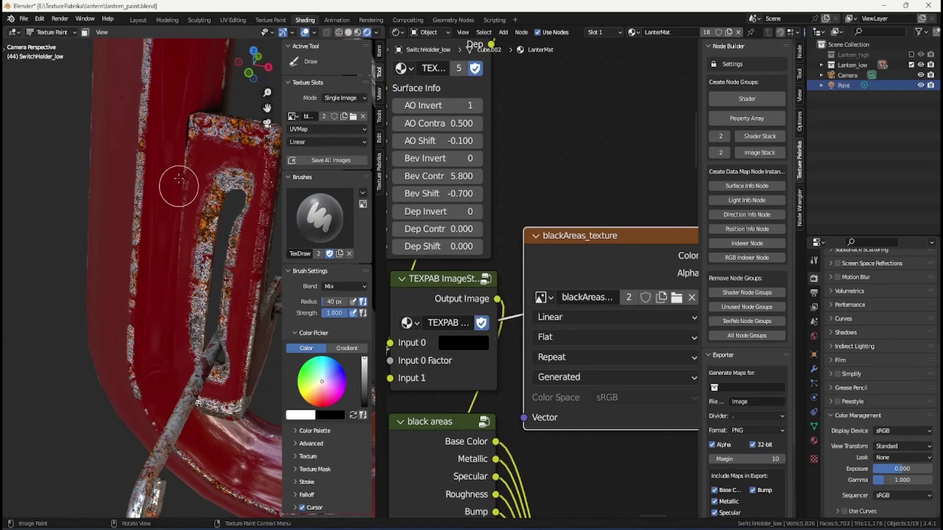
{"action": "middle_click_drag", "start_coordinate": [176, 263], "coordinate": [209, 226]}
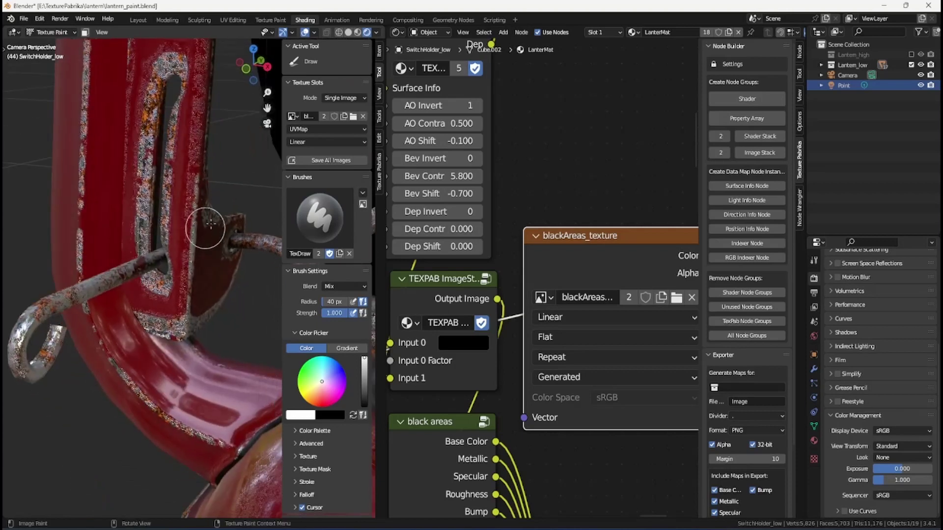
{"action": "key", "text": "f"}
{"action": "left_click", "coordinate": [220, 226]}
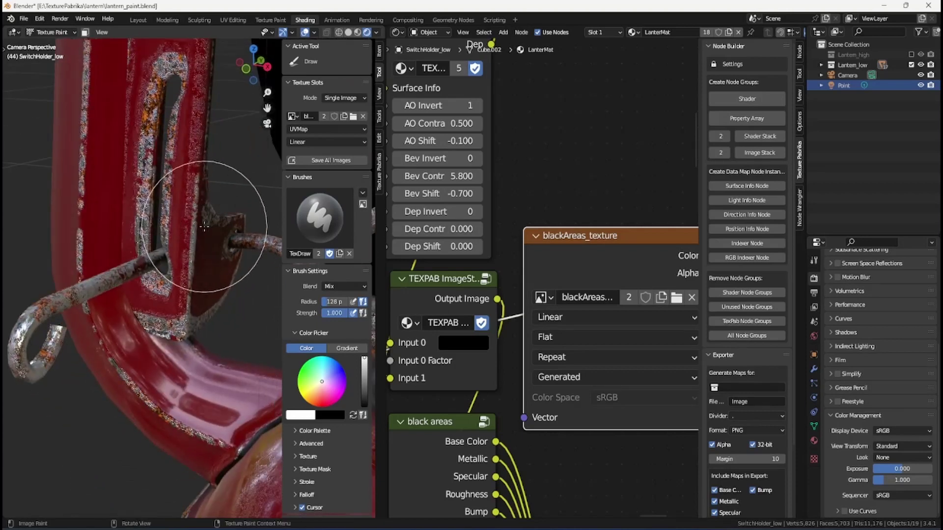
{"action": "left_click", "coordinate": [219, 226]}
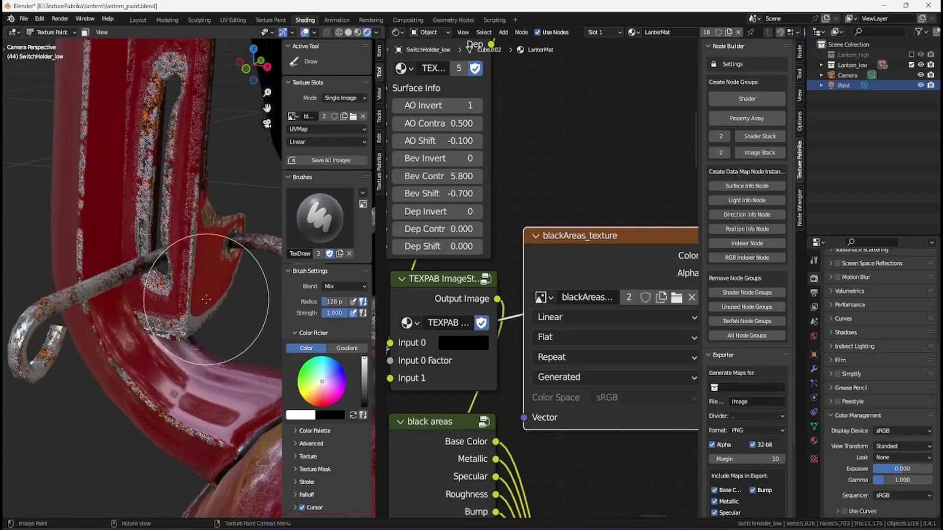
Examine the painted switch holder together with the lantern's glass, base and side tubes from several angles and distances
{"action": "middle_click_drag", "start_coordinate": [201, 135], "coordinate": [189, 256], "text": "shift"}
{"action": "scroll", "coordinate": [215, 205], "scroll_direction": "down", "scroll_amount": 6}
{"action": "middle_click_drag", "start_coordinate": [241, 314], "coordinate": [132, 389]}
{"action": "scroll", "coordinate": [197, 346], "scroll_direction": "down", "scroll_amount": 2}
{"action": "scroll", "coordinate": [217, 352], "scroll_direction": "up", "scroll_amount": 4}
{"action": "mouse_move", "coordinate": [218, 352]}
{"action": "middle_mouse_down"}
{"action": "mouse_move", "coordinate": [246, 371]}
{"action": "mouse_move", "coordinate": [183, 291]}
{"action": "middle_mouse_up"}
{"action": "middle_click_drag", "start_coordinate": [186, 352], "coordinate": [176, 358]}
{"action": "scroll", "coordinate": [176, 358], "scroll_direction": "up", "scroll_amount": 6}
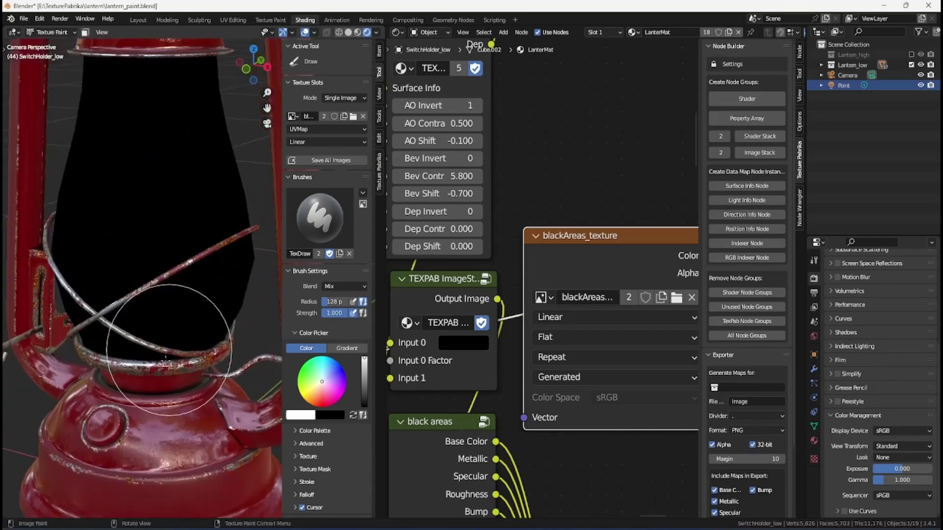
{"action": "mouse_move", "coordinate": [214, 239]}
{"action": "middle_mouse_down"}
{"action": "mouse_move", "coordinate": [185, 347]}
{"action": "mouse_move", "coordinate": [198, 324]}
{"action": "middle_mouse_up"}
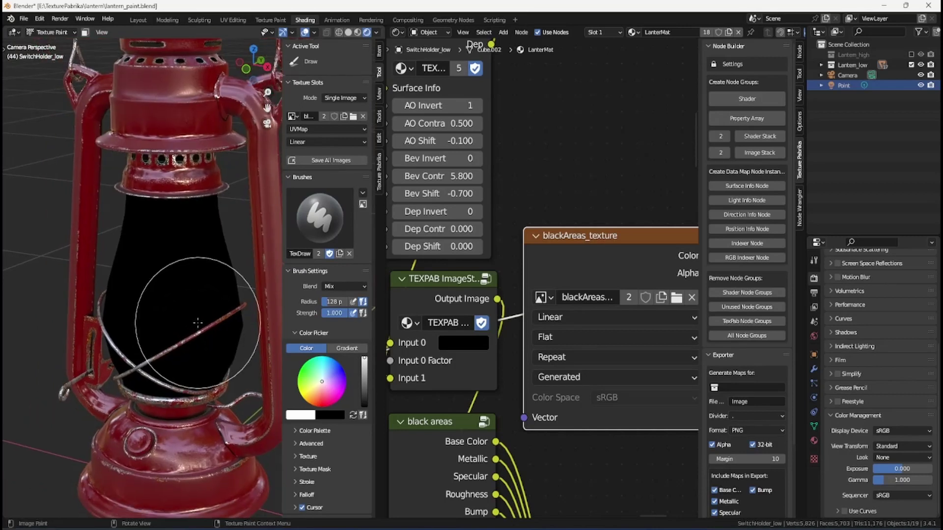